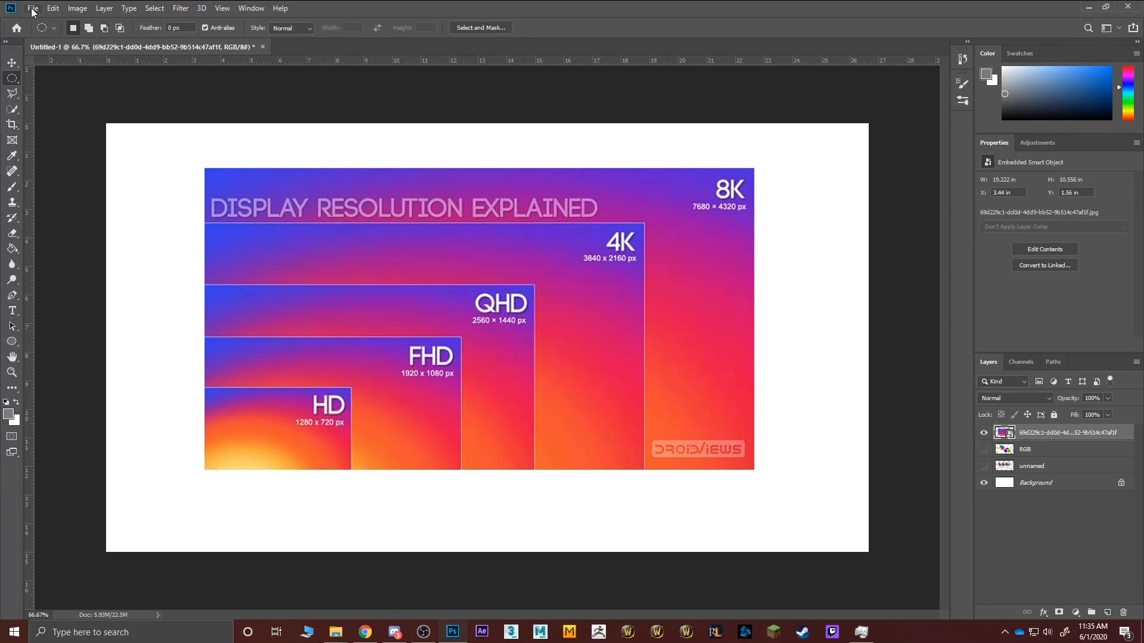
Review the New Document settings, keep RGB Color, and close without creating a document
click(51, 10)
click(48, 21)
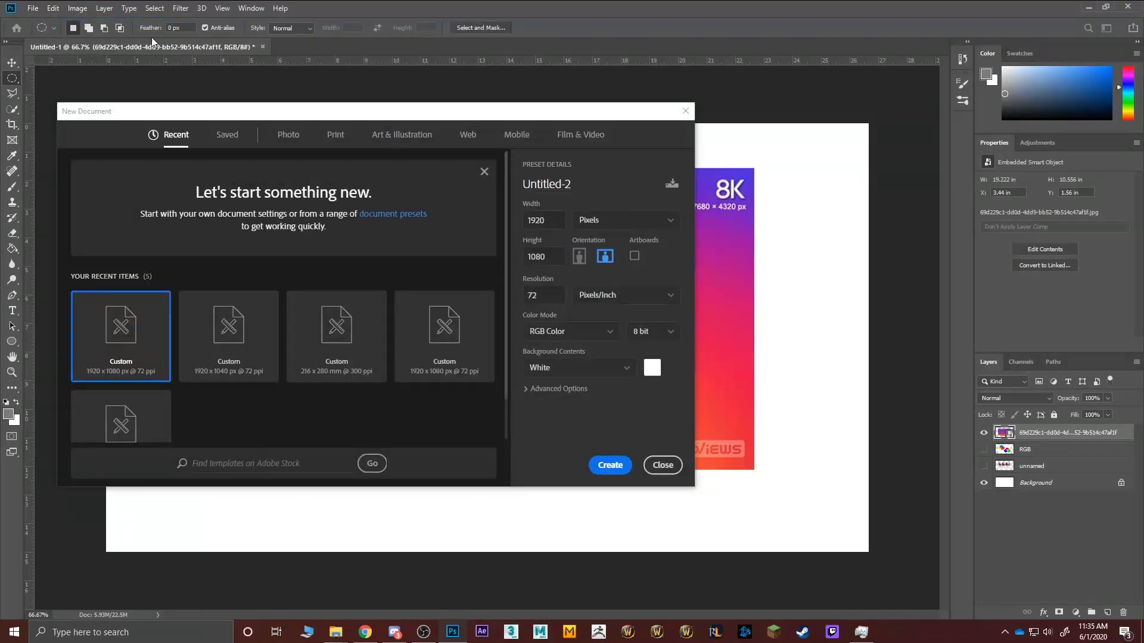
drag(287, 112, 320, 105)
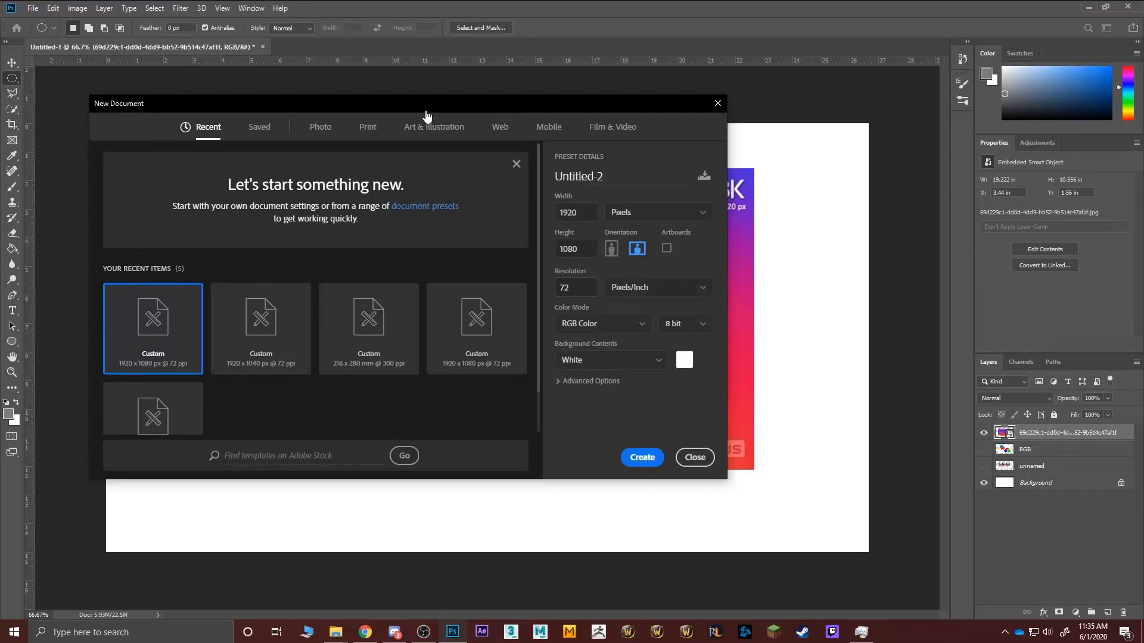
key(alt+Down)
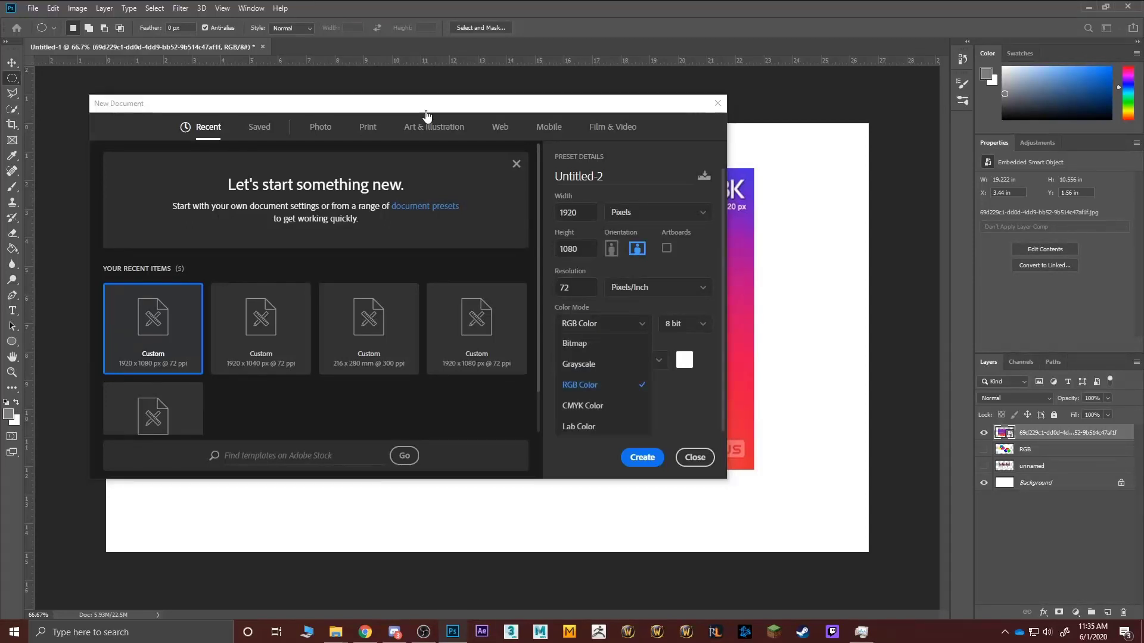
key(Escape)
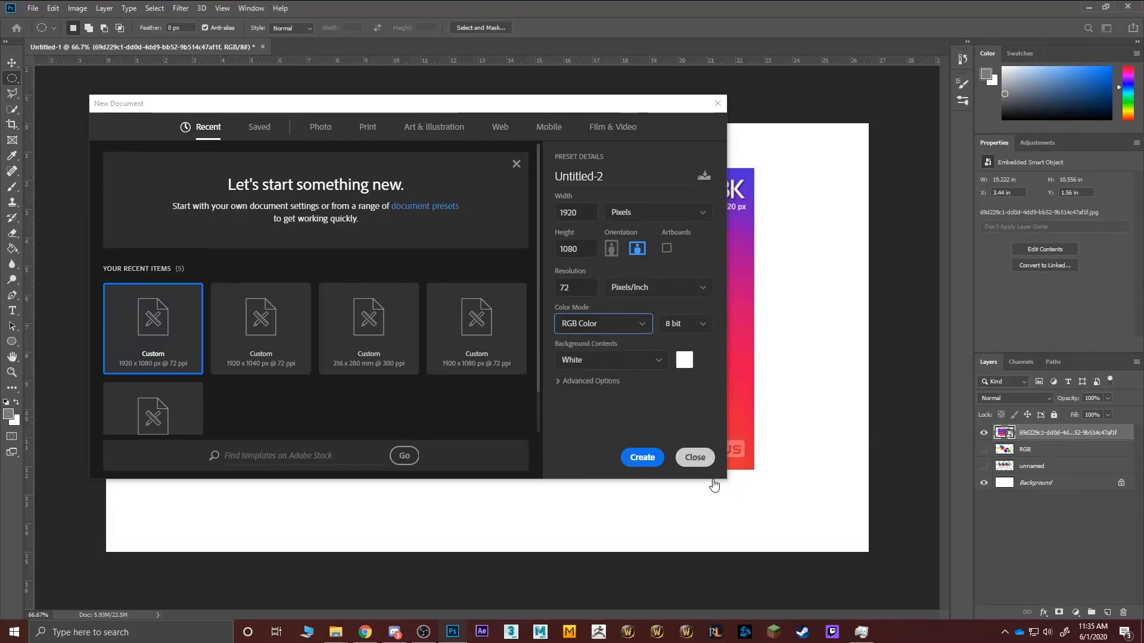
click(685, 457)
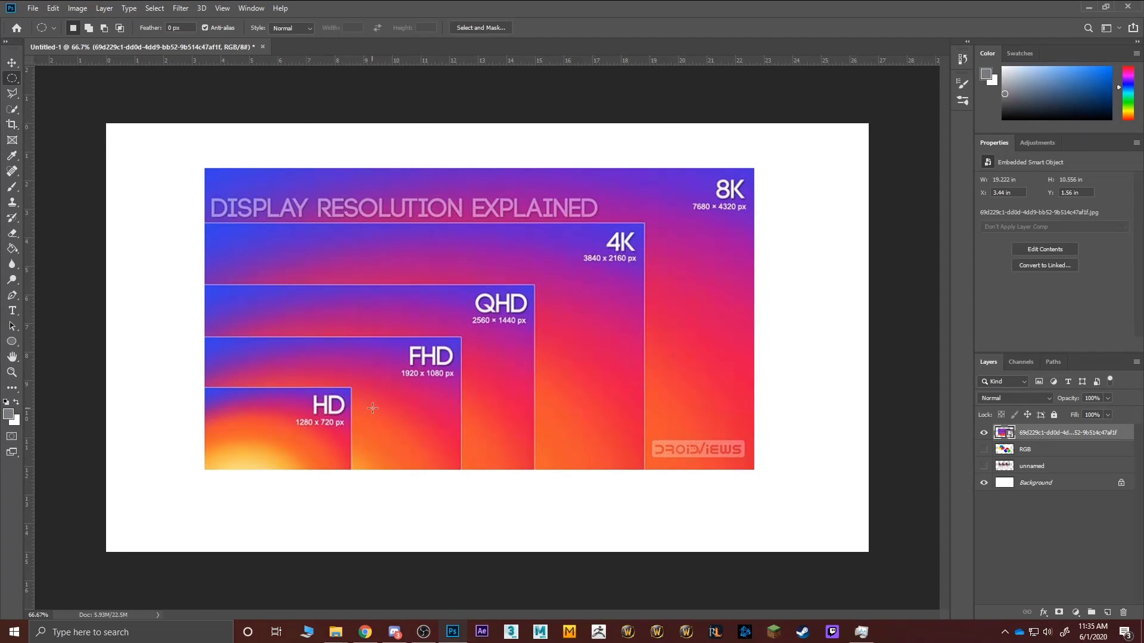
With the Brush tool active, rasterize the top smart object layer and shrink the brush size
key(b)
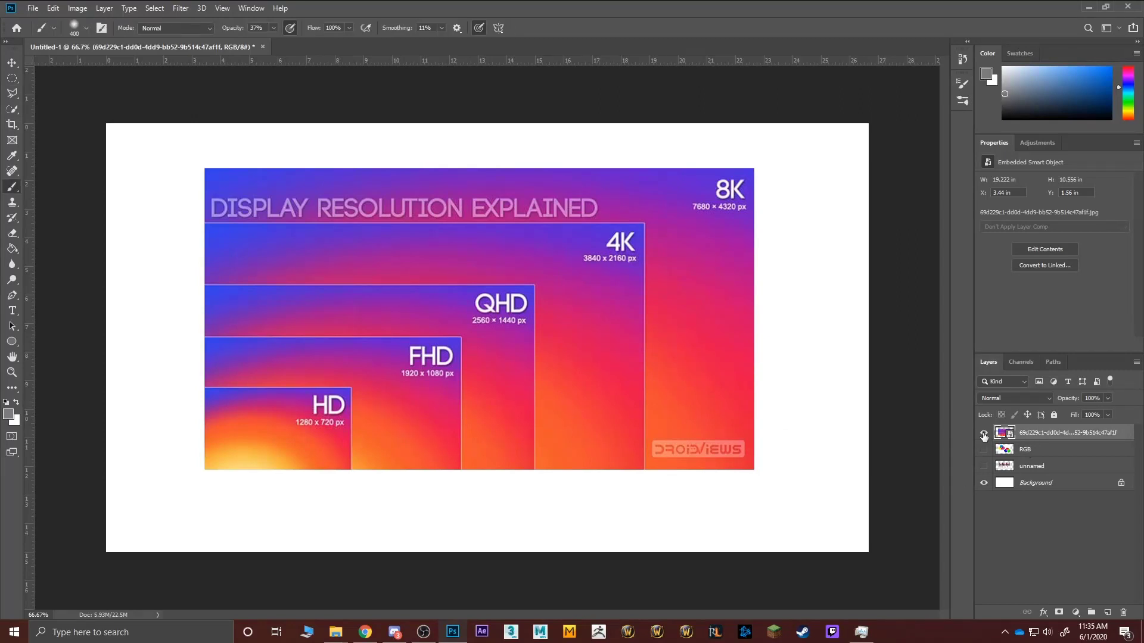
right_click(1046, 433)
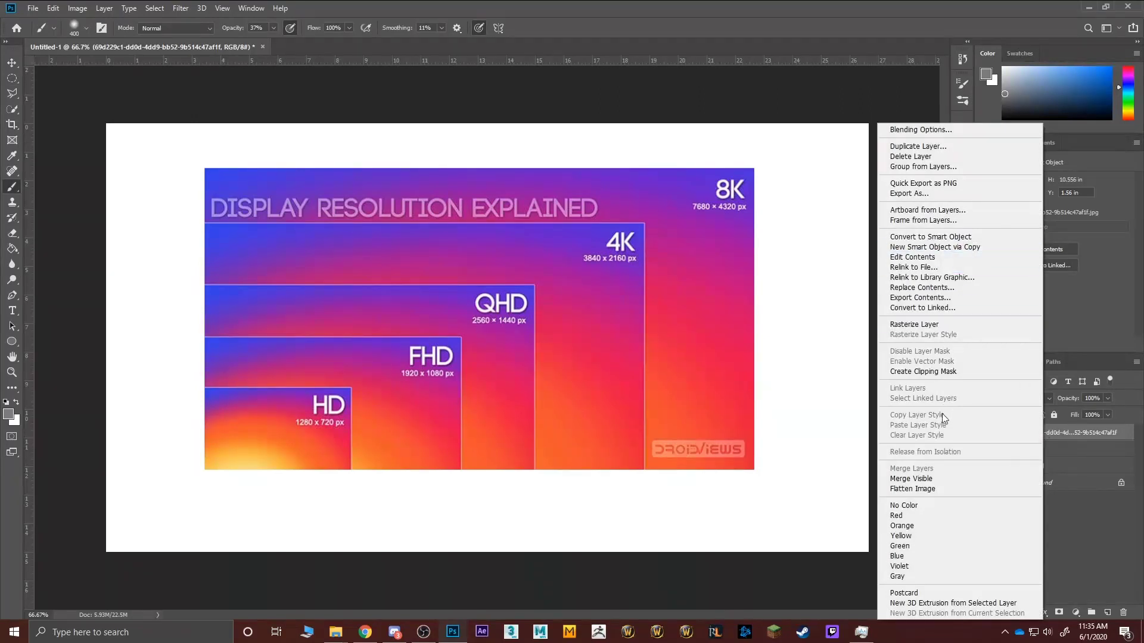
click(914, 324)
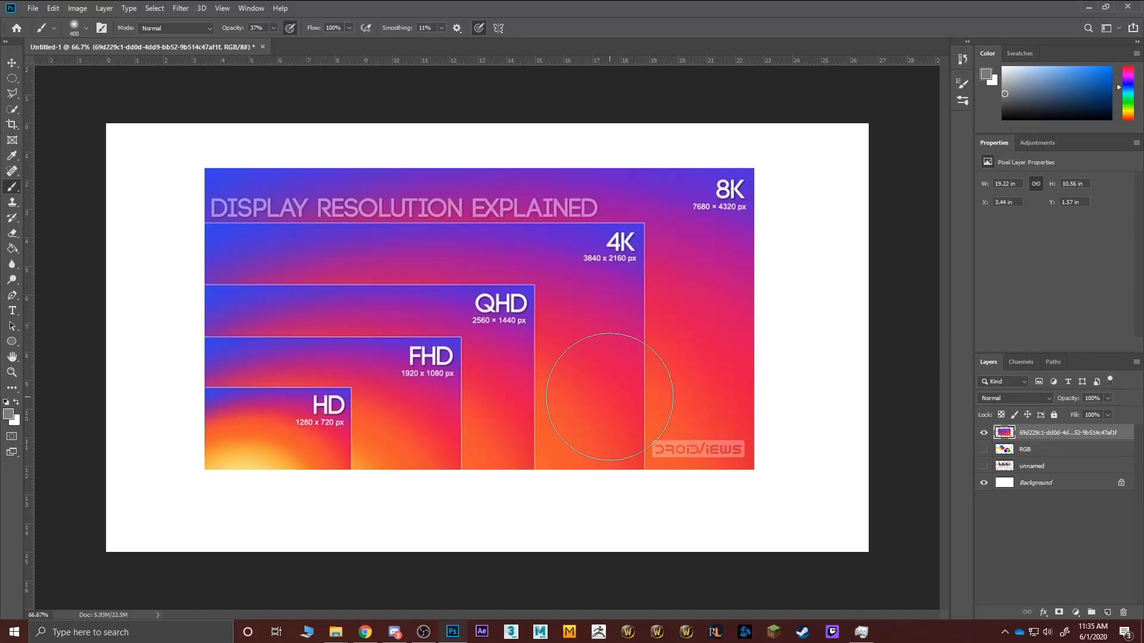
key(bracketleft)
key(bracketleft)
key(bracketleft)
key(bracketleft)
key(bracketleft)
key(bracketleft)
key(bracketleft)
key(bracketleft)
key(bracketleft)
key(bracketleft)
key(bracketleft)
key(bracketleft)
key(bracketleft)
key(bracketleft)
key(bracketleft)
key(bracketleft)
key(bracketleft)
key(bracketleft)
key(bracketleft)
Set the foreground to black #000000 and brush opacity to 100%, then circle the HD label
click(8, 414)
text(000000)
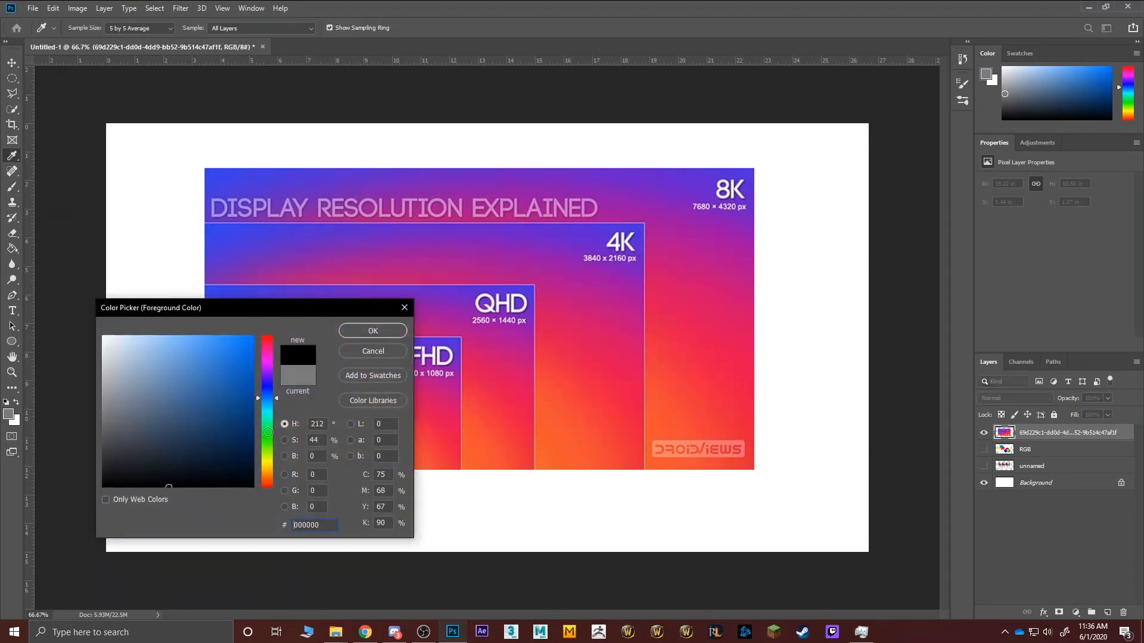
click(373, 332)
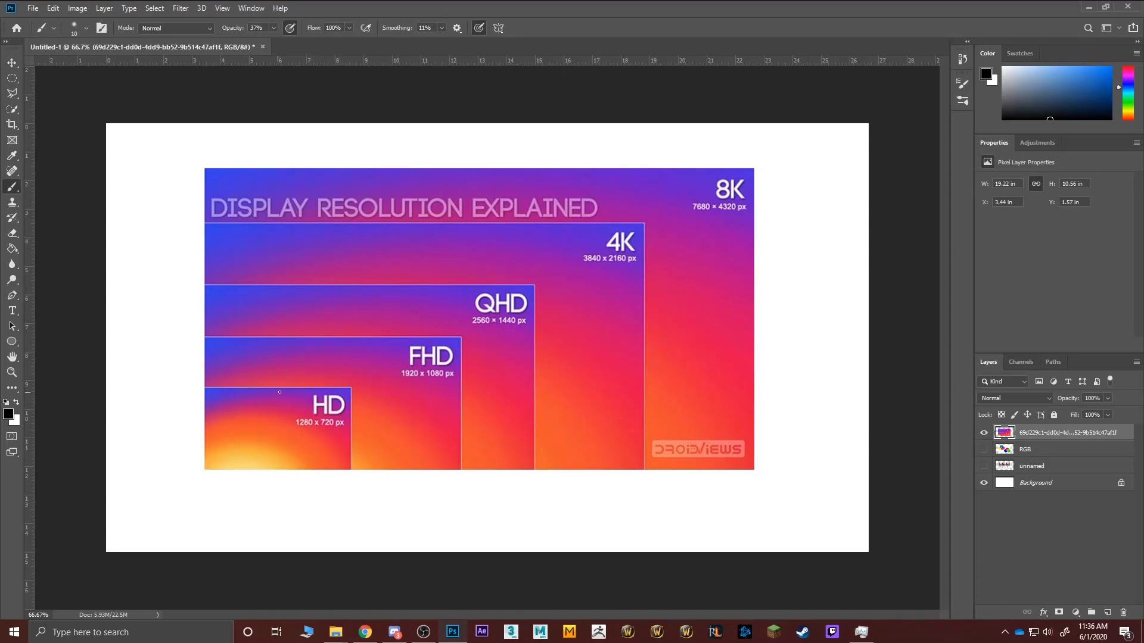
mouse_move(281, 390)
mouse_down()
mouse_move(310, 450)
mouse_move(360, 430)
mouse_move(329, 383)
mouse_move(289, 386)
mouse_up()
key(ctrl+z)
click(274, 28)
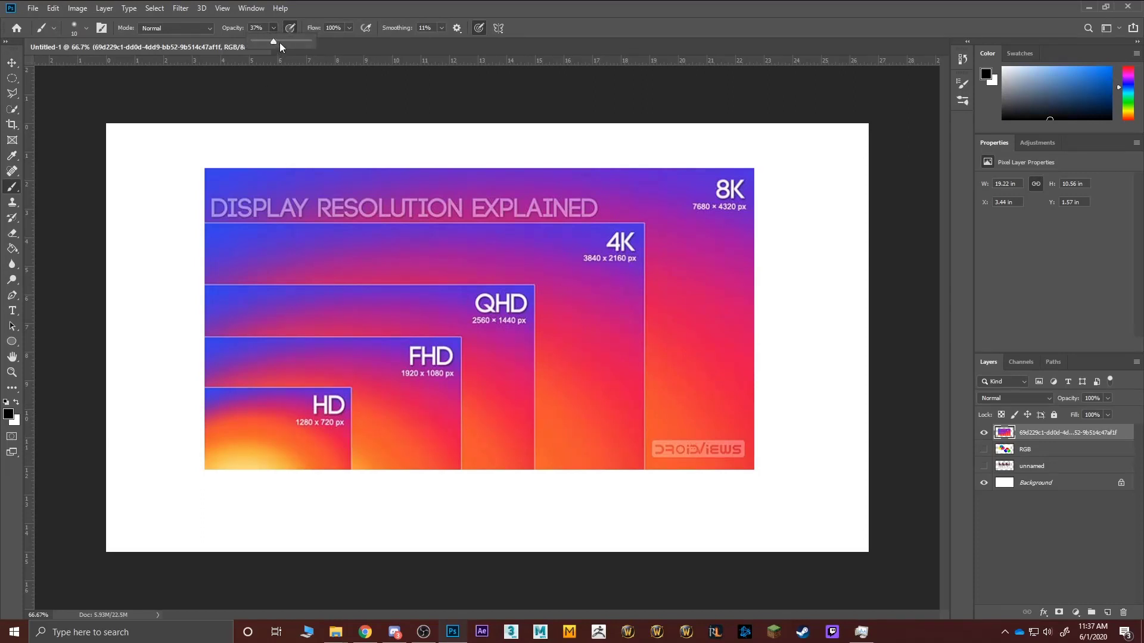
drag(283, 43, 358, 144)
mouse_move(286, 386)
mouse_down()
mouse_move(296, 457)
mouse_move(356, 442)
mouse_move(344, 392)
mouse_move(286, 388)
mouse_up()
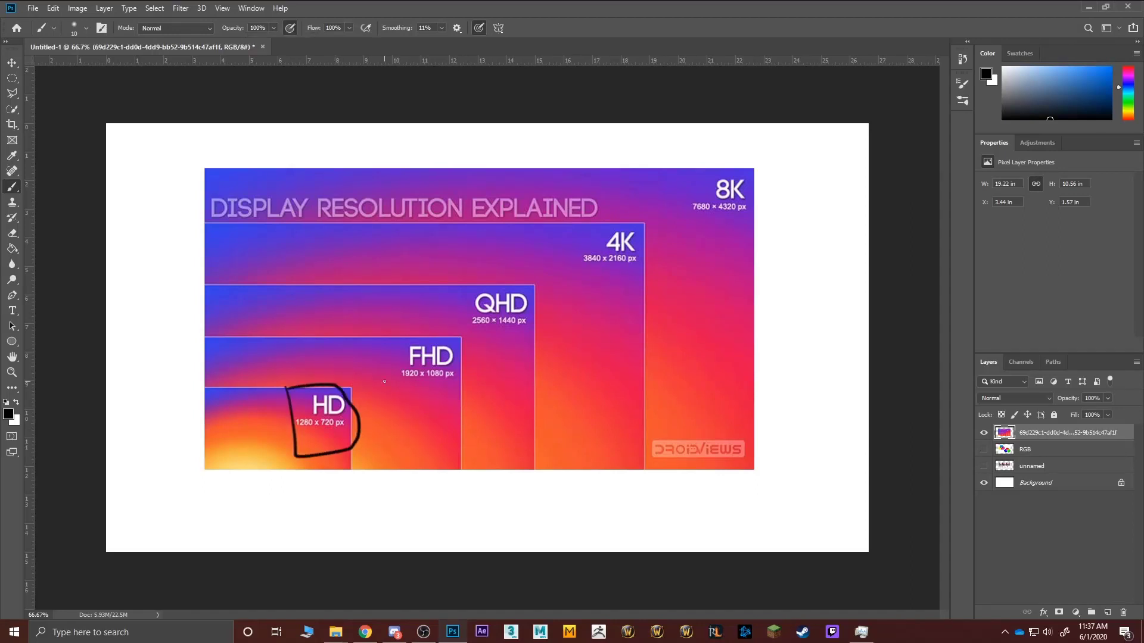
Circle the FHD label and draw a downward arrow below the FHD box
key(alt+Tab)
key(alt+Tab)
key(Escape)
mouse_move(389, 344)
mouse_down()
mouse_move(484, 361)
mouse_move(445, 338)
mouse_move(386, 342)
mouse_up()
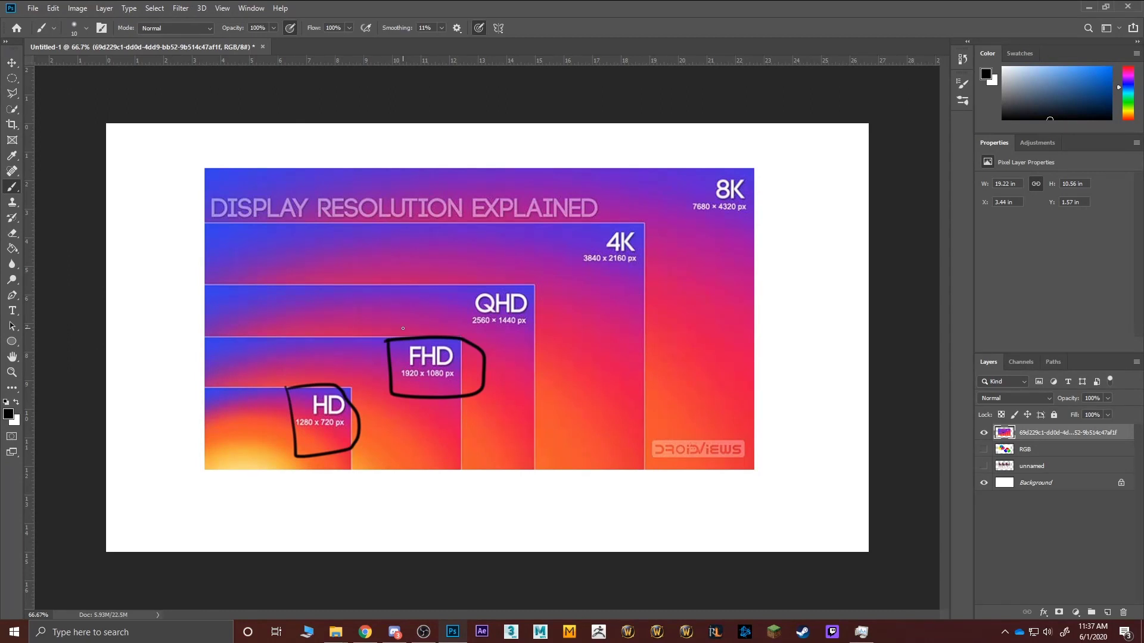
mouse_move(430, 400)
mouse_down()
mouse_move(430, 419)
mouse_move(440, 408)
mouse_up()
Draw a double-headed arrow left of the image, an X at its corner, and a line above
key(alt+Tab)
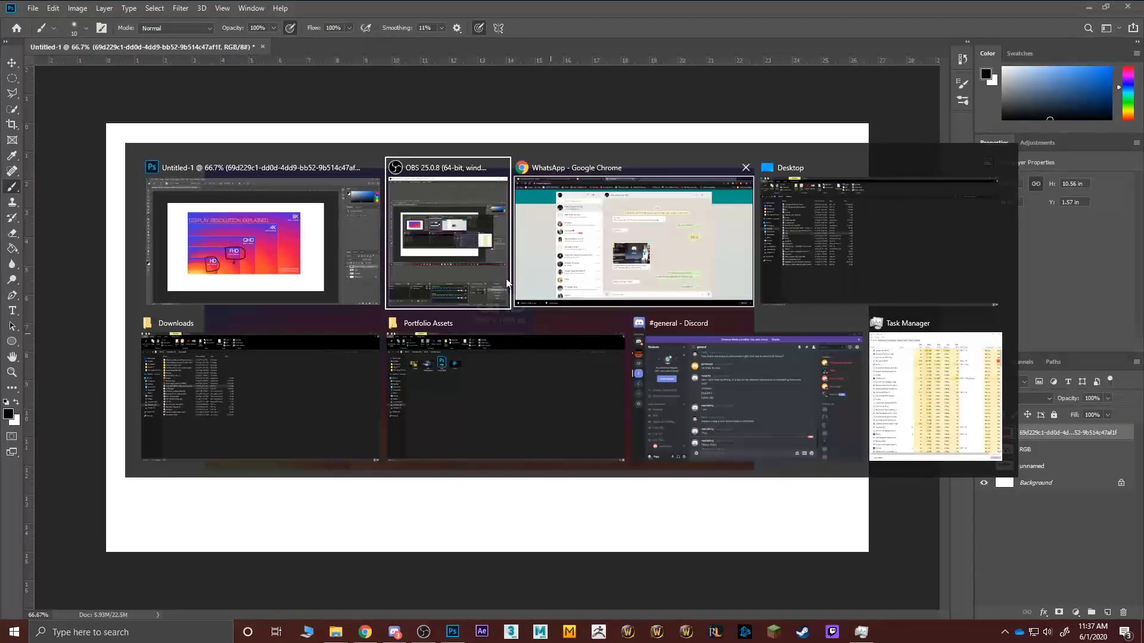
click(277, 253)
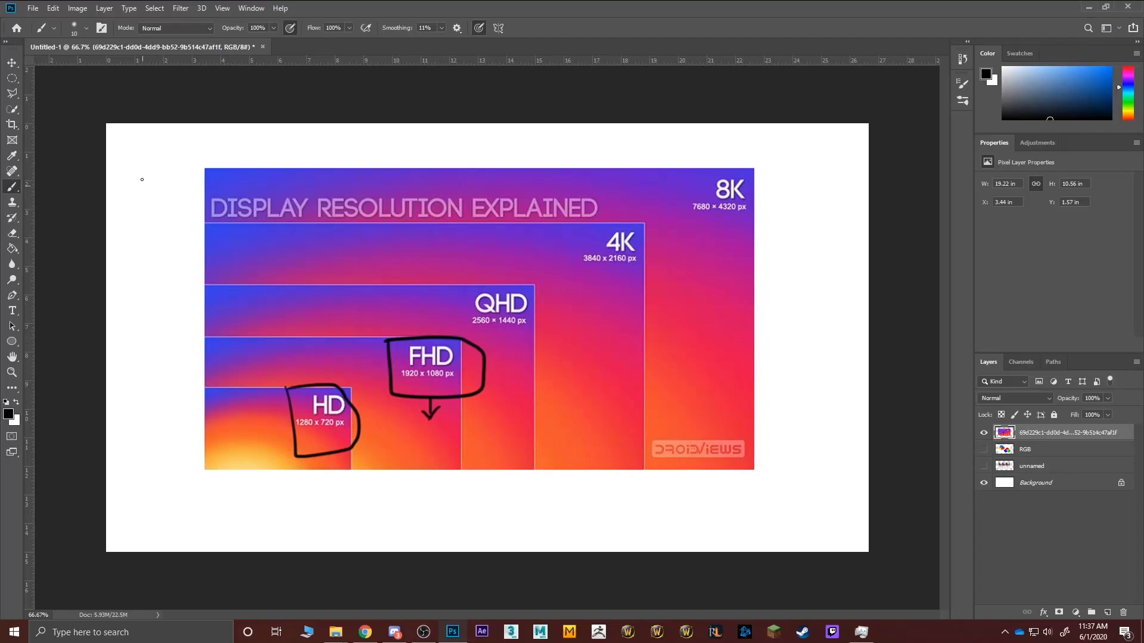
mouse_move(142, 174)
mouse_down()
mouse_move(177, 382)
mouse_move(137, 177)
mouse_move(163, 182)
mouse_up()
drag(158, 359, 195, 383)
drag(210, 166, 198, 201)
drag(188, 179, 230, 197)
mouse_move(254, 148)
mouse_down()
mouse_move(620, 134)
mouse_move(598, 120)
mouse_move(641, 140)
mouse_move(275, 162)
mouse_move(264, 201)
mouse_move(272, 209)
mouse_move(284, 186)
mouse_move(314, 208)
mouse_move(315, 182)
mouse_move(340, 204)
mouse_move(333, 180)
mouse_move(374, 202)
mouse_move(353, 179)
mouse_move(395, 193)
mouse_move(389, 177)
mouse_move(433, 208)
mouse_up()
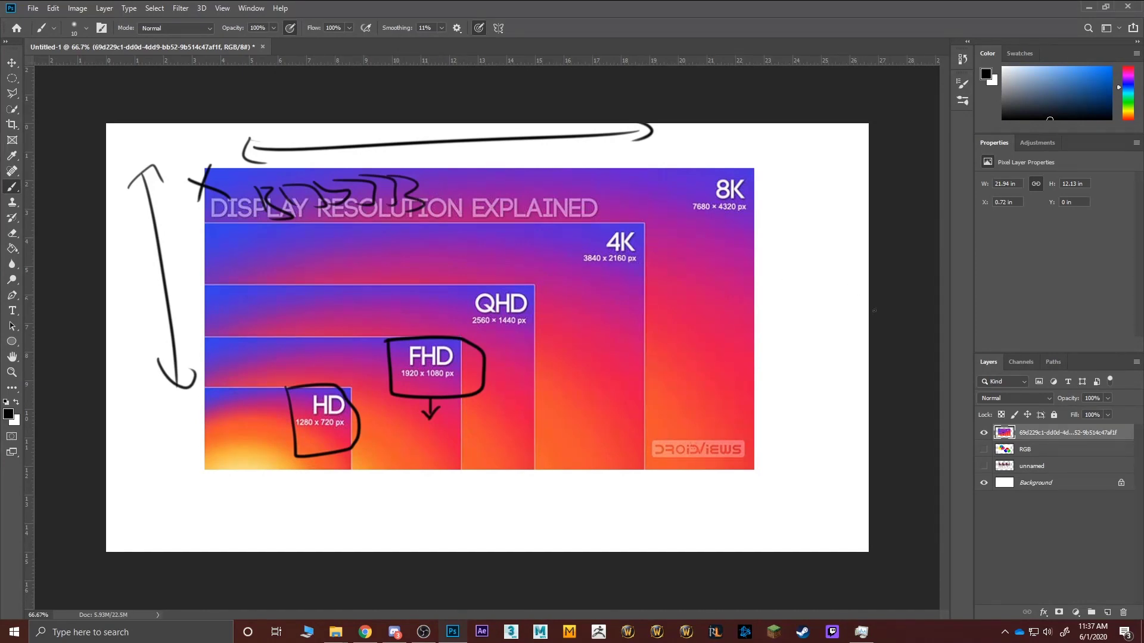
Hide the display-resolution layer, then show and select the RGB colour diagram layer
click(983, 433)
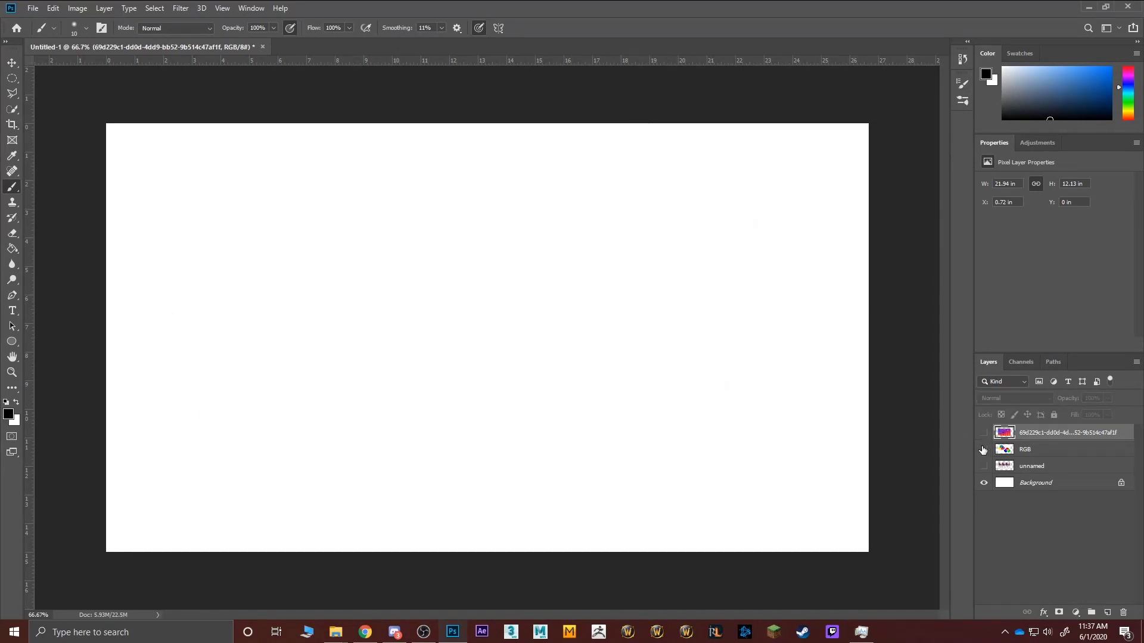
click(984, 449)
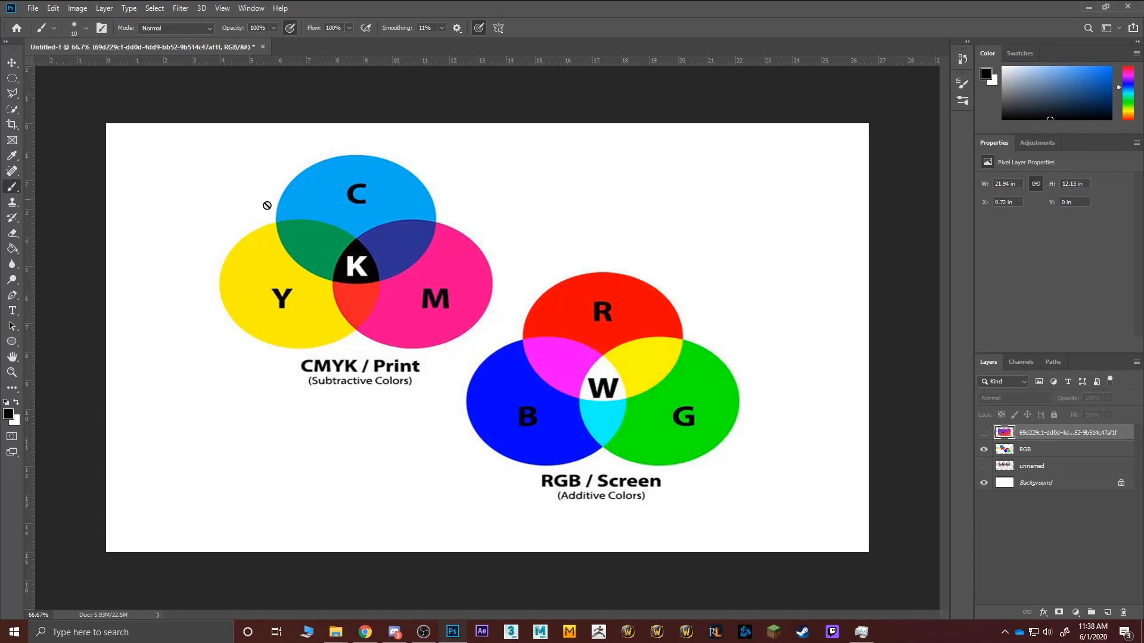
click(1043, 454)
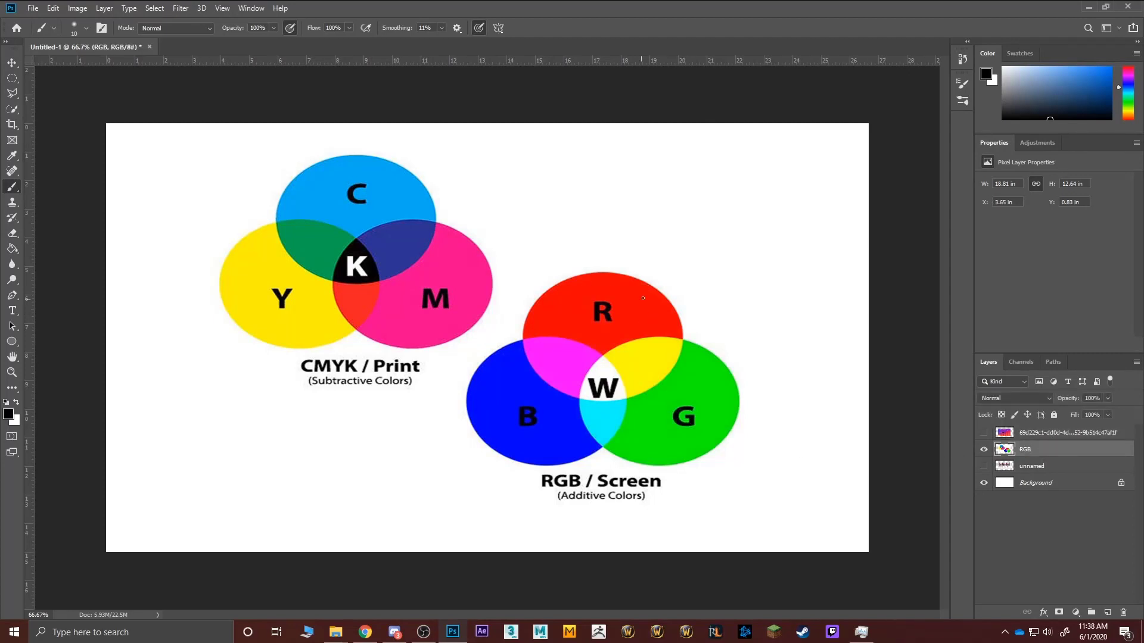
Hand-label the circles with arrows and the words Red, green and Blue
mouse_move(636, 296)
mouse_down()
mouse_move(748, 258)
mouse_move(749, 239)
mouse_up()
drag(701, 378, 746, 366)
mouse_move(752, 356)
mouse_down()
mouse_move(756, 367)
mouse_move(805, 357)
mouse_move(790, 372)
mouse_up()
drag(804, 353, 856, 335)
mouse_move(487, 438)
mouse_down()
mouse_move(451, 460)
mouse_move(387, 472)
mouse_move(415, 487)
mouse_move(413, 473)
mouse_move(456, 468)
mouse_up()
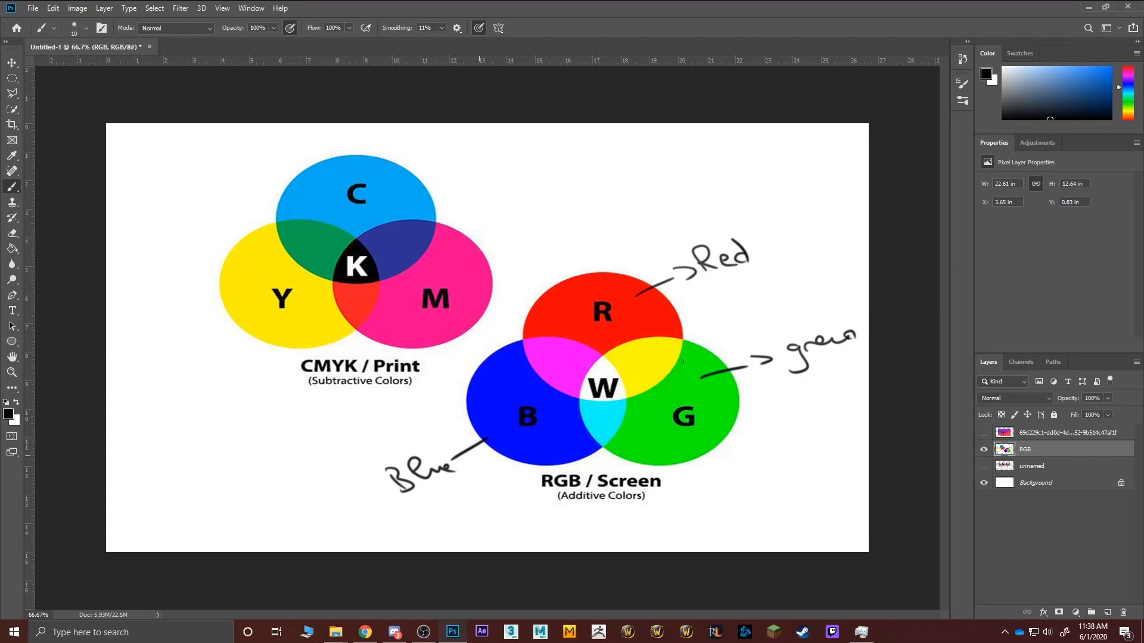
drag(598, 416, 606, 416)
key(ctrl+z)
Label the C and M circles with arrows for cyan and magenta
drag(584, 492, 670, 480)
key(ctrl+z)
mouse_move(389, 189)
mouse_down()
mouse_move(513, 146)
mouse_move(541, 155)
mouse_up()
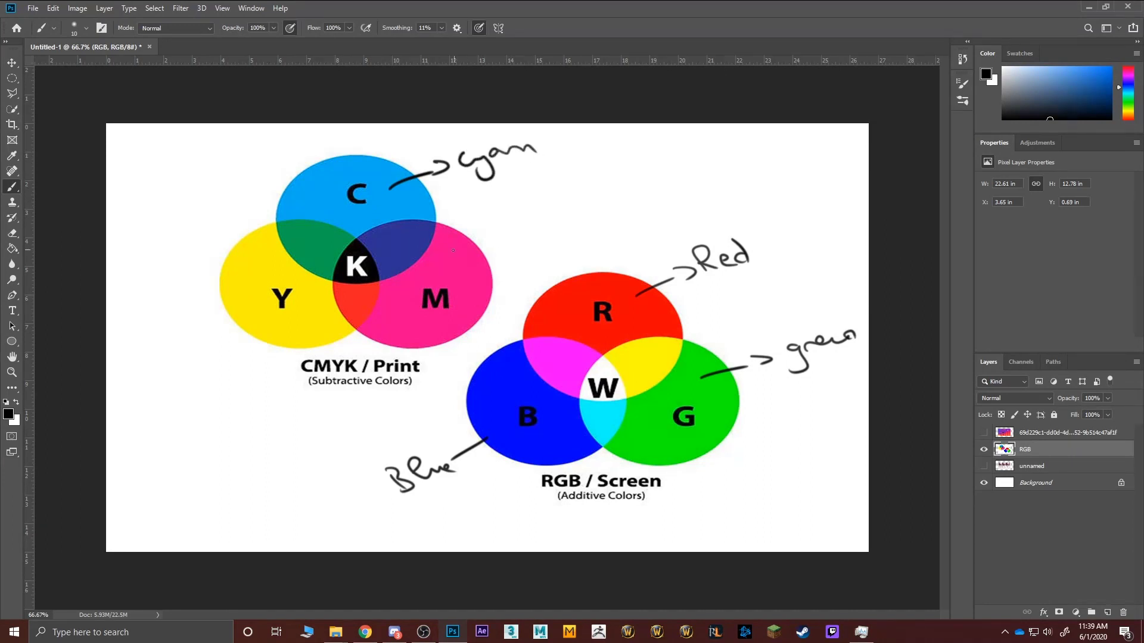
mouse_move(451, 252)
mouse_down()
mouse_move(557, 214)
mouse_move(576, 209)
mouse_move(587, 223)
mouse_move(642, 174)
mouse_move(668, 184)
mouse_up()
Write yellow and black labels with arrows from the Y and K areas, underlining CMYK / Print
drag(264, 327, 221, 360)
drag(150, 388, 164, 413)
drag(179, 394, 191, 393)
mouse_move(195, 370)
mouse_down()
mouse_move(197, 390)
mouse_move(237, 375)
mouse_up()
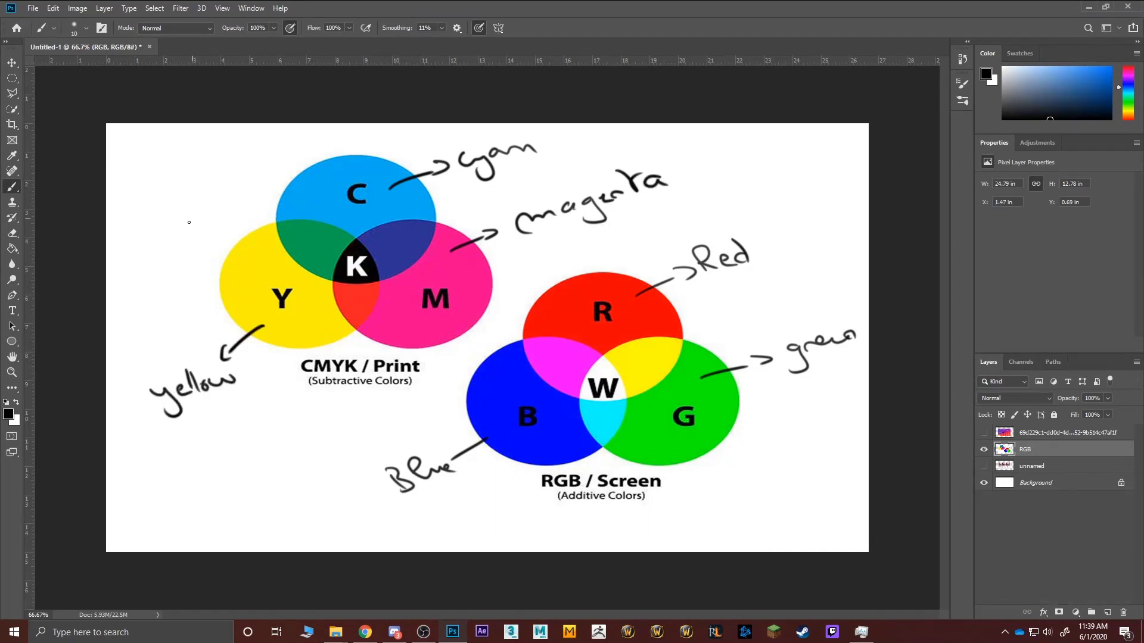
drag(336, 269, 246, 226)
mouse_move(154, 185)
mouse_down()
mouse_move(175, 193)
mouse_move(170, 178)
mouse_move(212, 196)
mouse_move(225, 180)
mouse_move(223, 152)
mouse_move(258, 180)
mouse_up()
drag(311, 404, 460, 391)
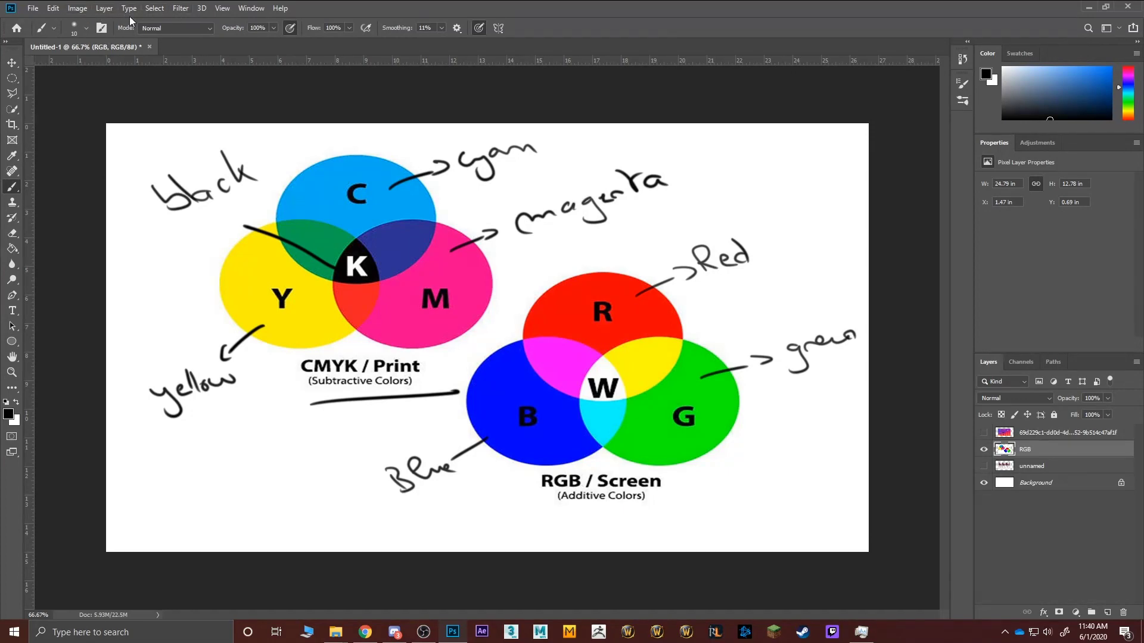
click(80, 9)
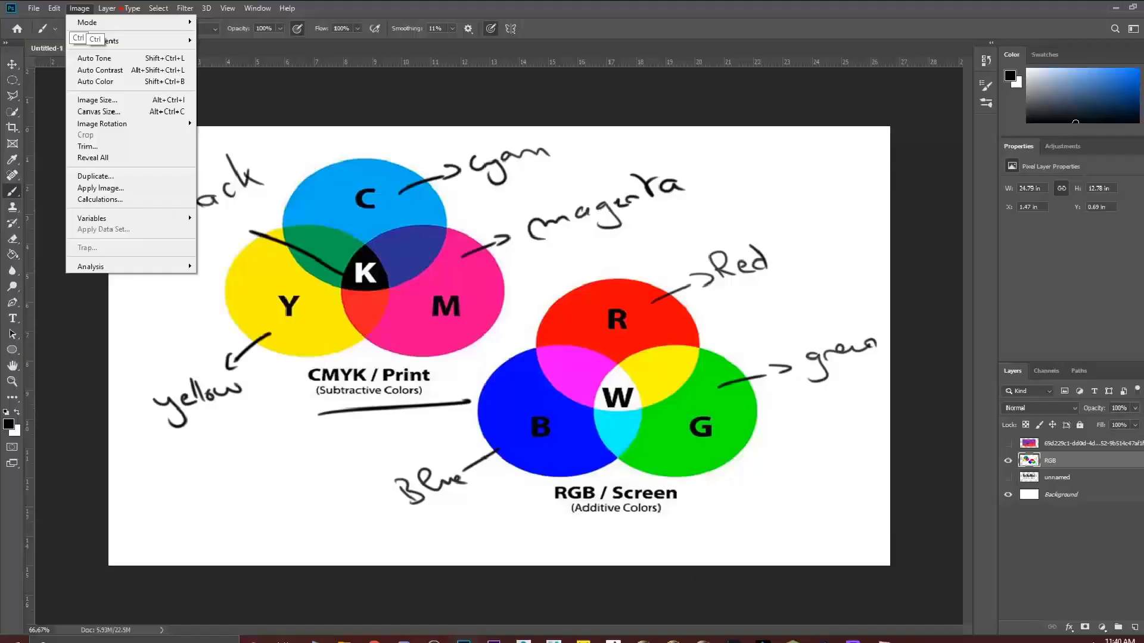
click(106, 16)
click(106, 16)
mouse_move(85, 21)
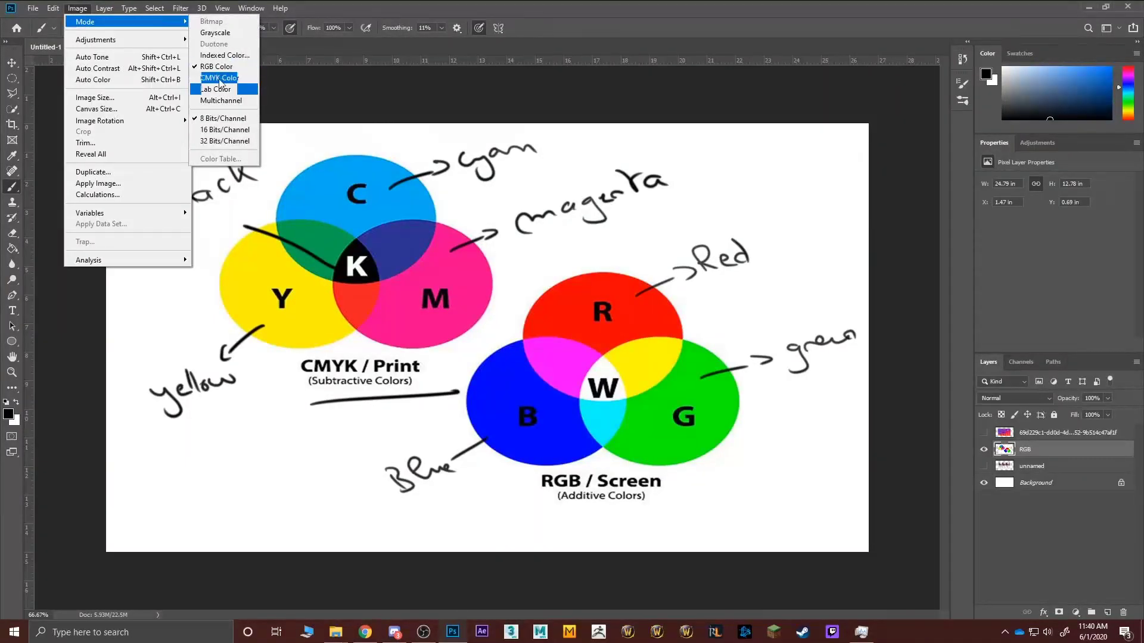
key(ctrl)
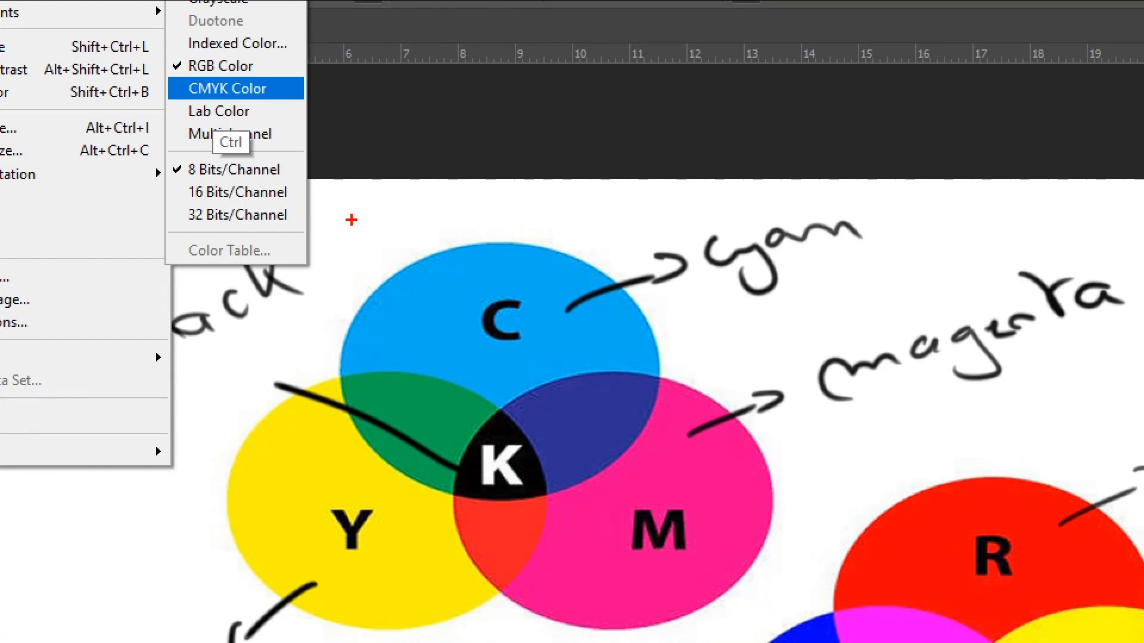
key(Escape)
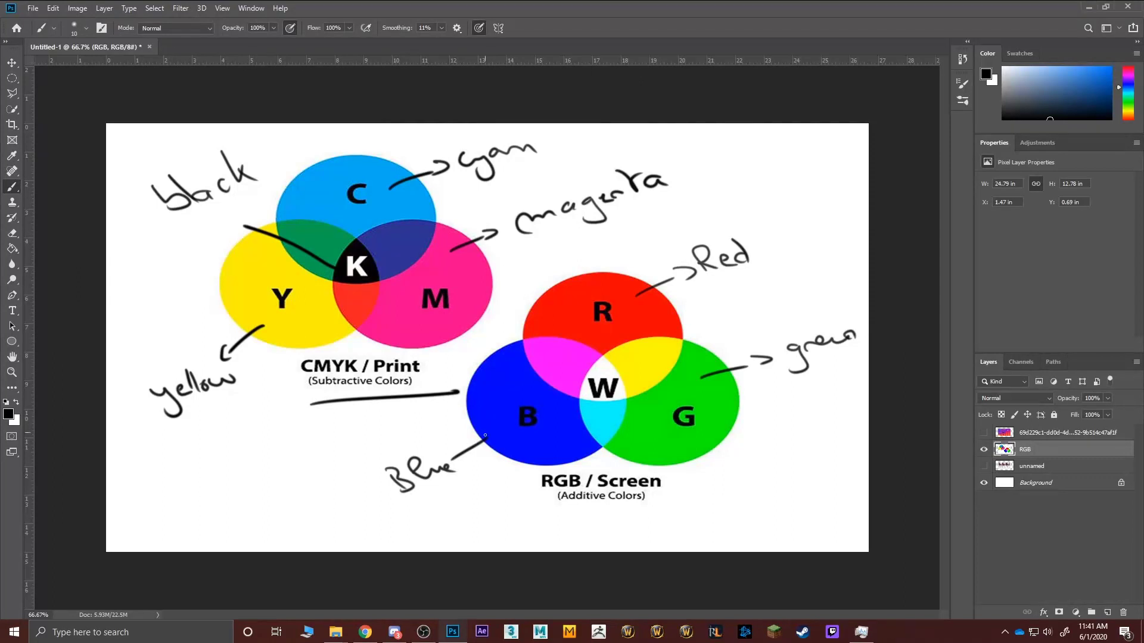
Underline the (Additive Colors) caption and check that Image > Mode shows RGB Color
drag(526, 506, 709, 503)
click(104, 8)
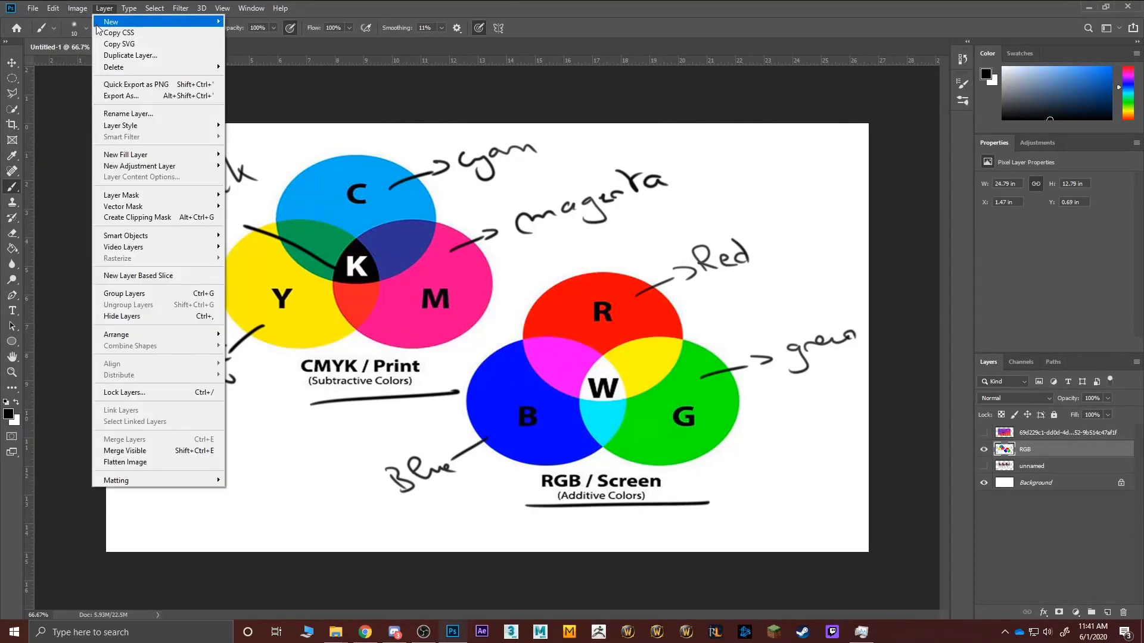
mouse_move(77, 8)
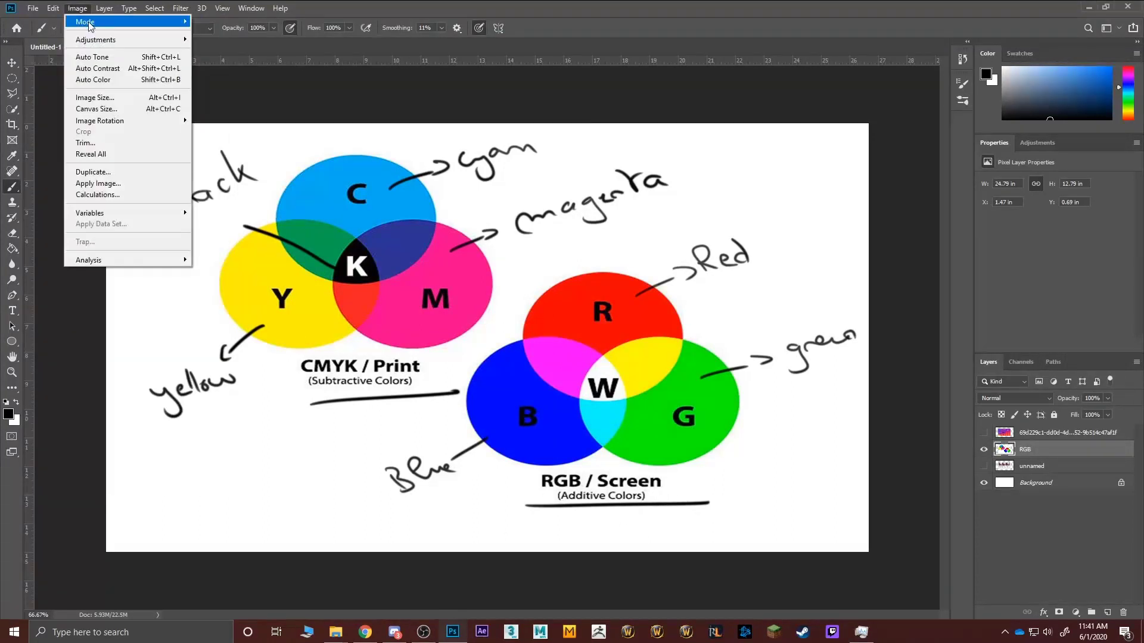
Open the New Document settings from the File menu
click(359, 7)
click(32, 10)
click(41, 20)
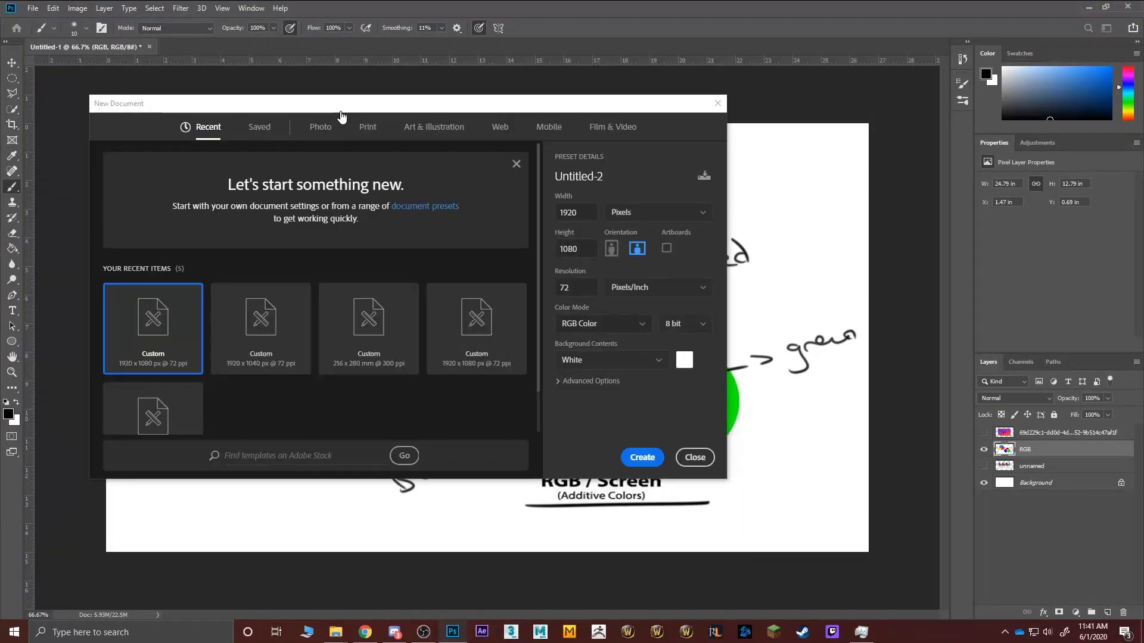
Look through the Color Mode list, keep RGB Color, and close the dialog without creating anything
click(602, 323)
click(341, 111)
click(681, 456)
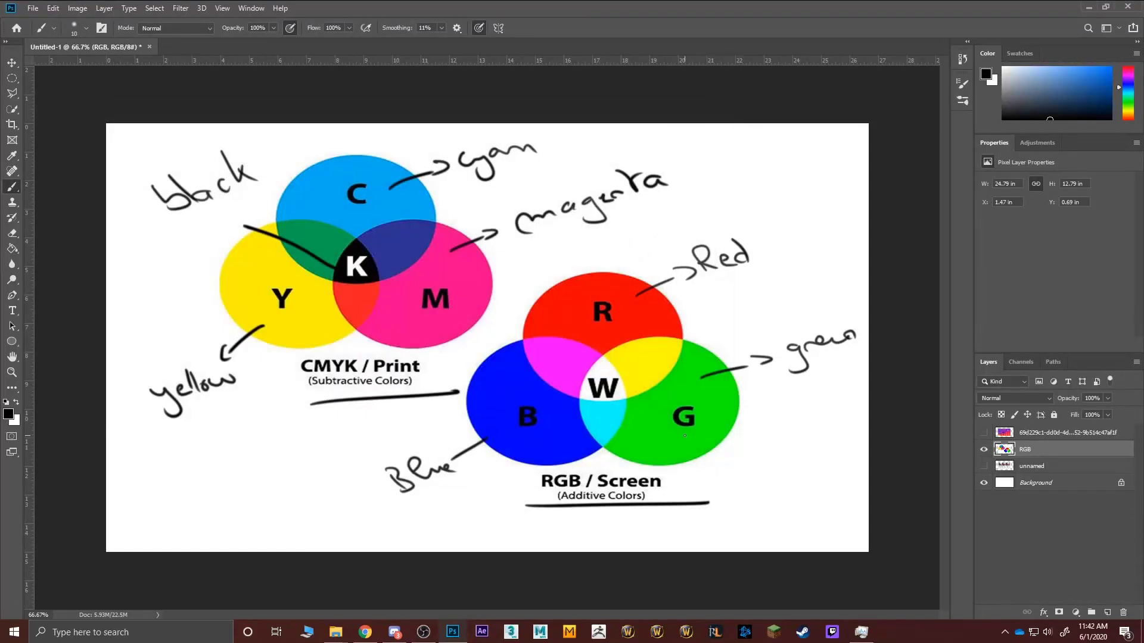
Swap the RGB diagram for the car and dpi comparison layer and scribble a test stroke top-left
click(983, 449)
click(983, 466)
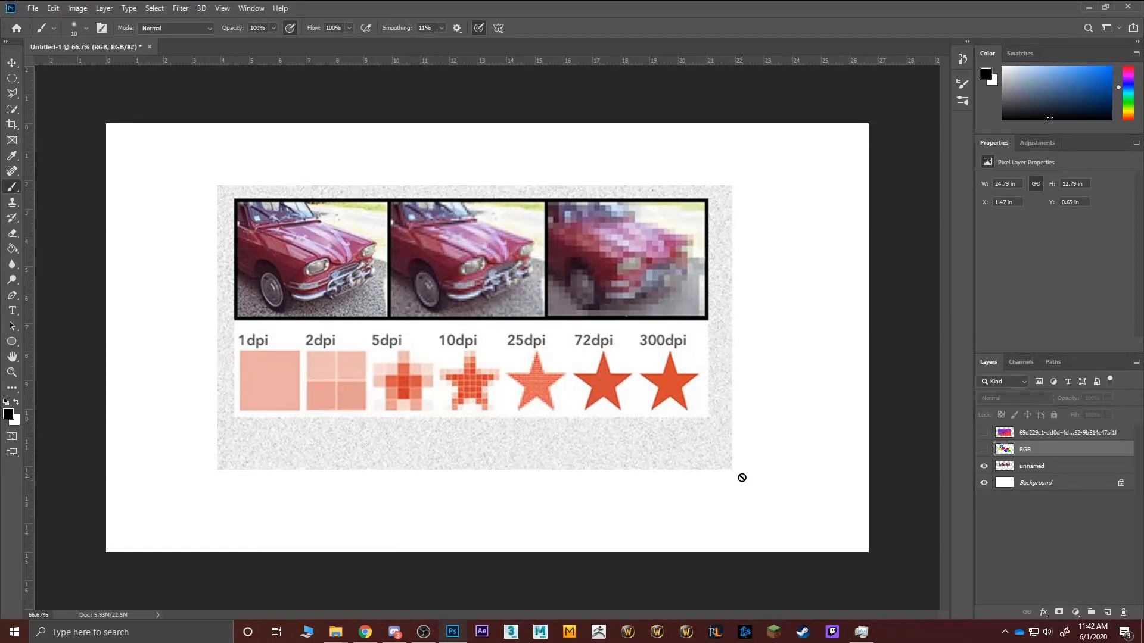
click(1035, 467)
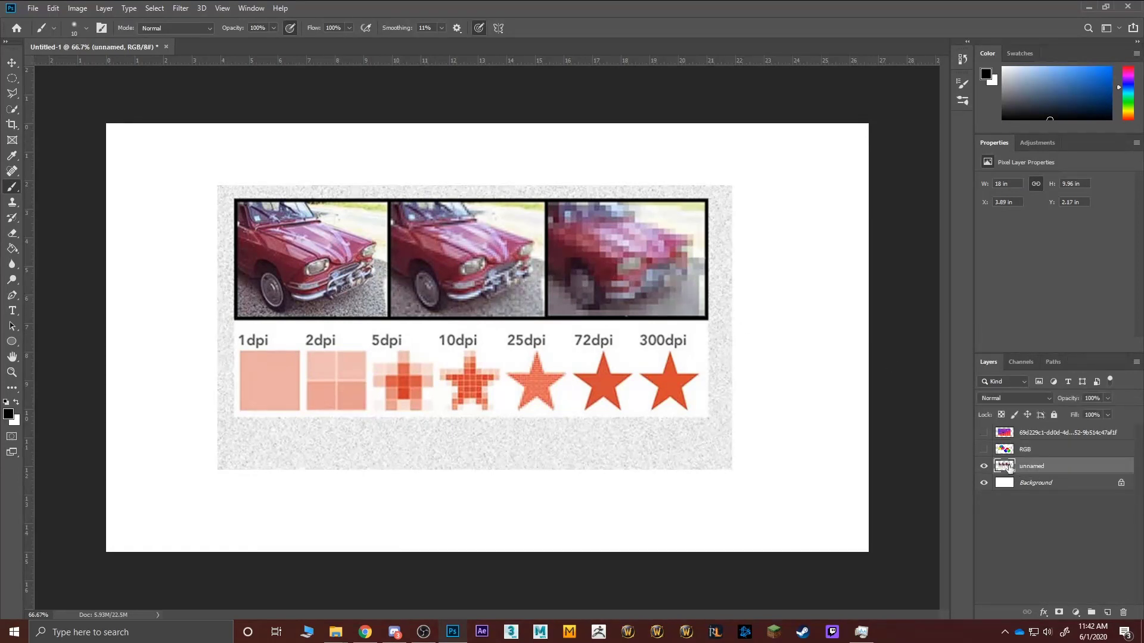
mouse_move(131, 141)
mouse_down()
mouse_move(190, 141)
mouse_move(139, 176)
mouse_move(162, 160)
mouse_move(199, 171)
mouse_up()
click(115, 156)
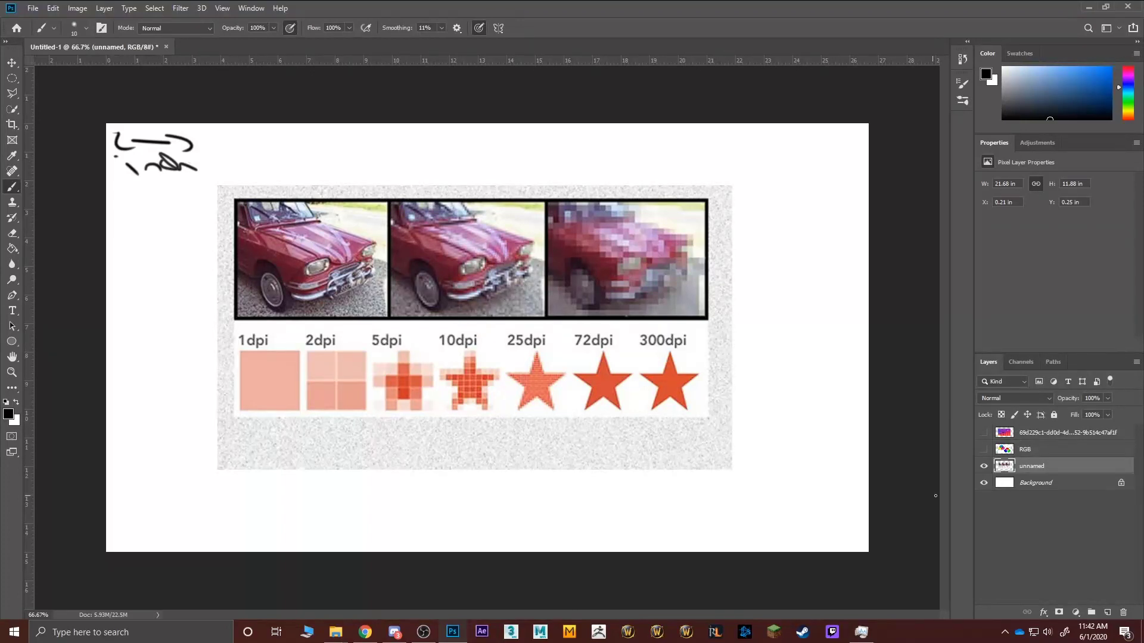
Loop the dpi stars, draw arrows to the cars, write RGB / Screen notes and 300 on the first car
mouse_move(577, 329)
mouse_down()
mouse_move(571, 423)
mouse_move(698, 422)
mouse_move(716, 355)
mouse_move(691, 329)
mouse_move(568, 329)
mouse_up()
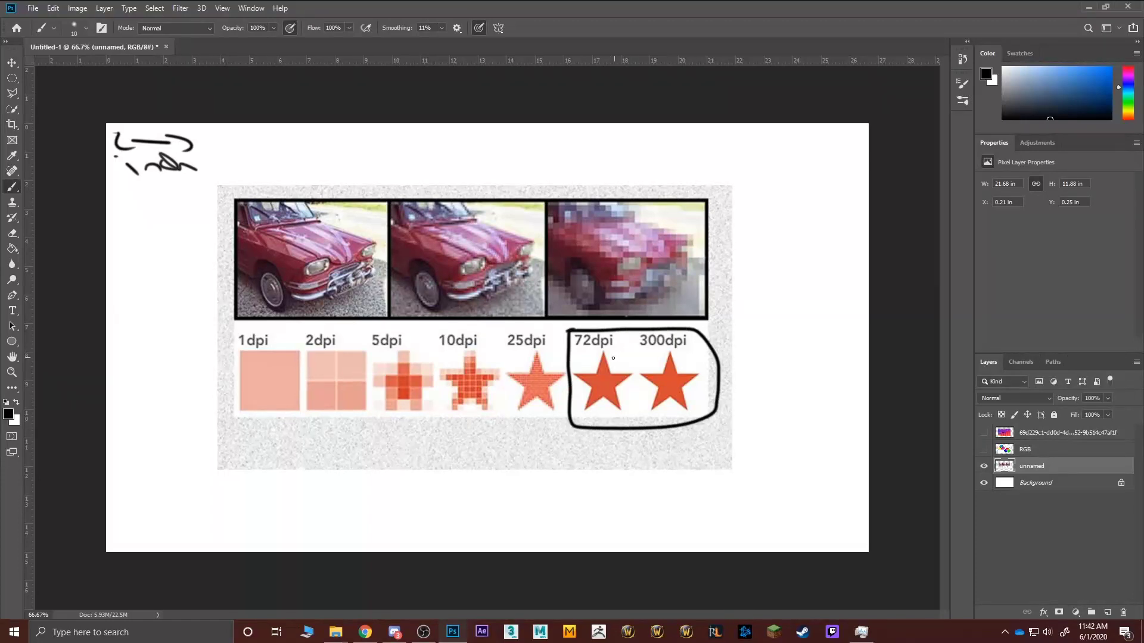
mouse_move(609, 394)
mouse_down()
mouse_move(603, 450)
mouse_move(587, 447)
mouse_move(618, 453)
mouse_up()
mouse_move(516, 509)
mouse_down()
mouse_move(504, 488)
mouse_move(530, 508)
mouse_move(595, 495)
mouse_move(567, 536)
mouse_up()
mouse_move(588, 528)
mouse_down()
mouse_move(647, 500)
mouse_move(647, 517)
mouse_up()
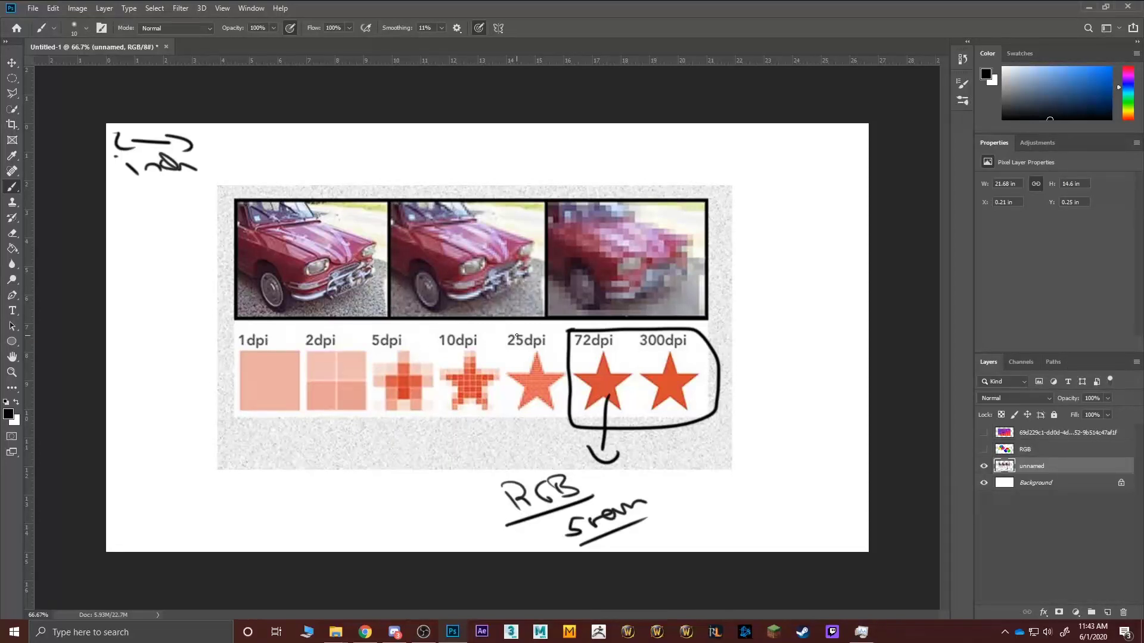
mouse_move(503, 343)
mouse_down()
mouse_move(426, 349)
mouse_move(519, 330)
mouse_move(569, 290)
mouse_move(592, 299)
mouse_up()
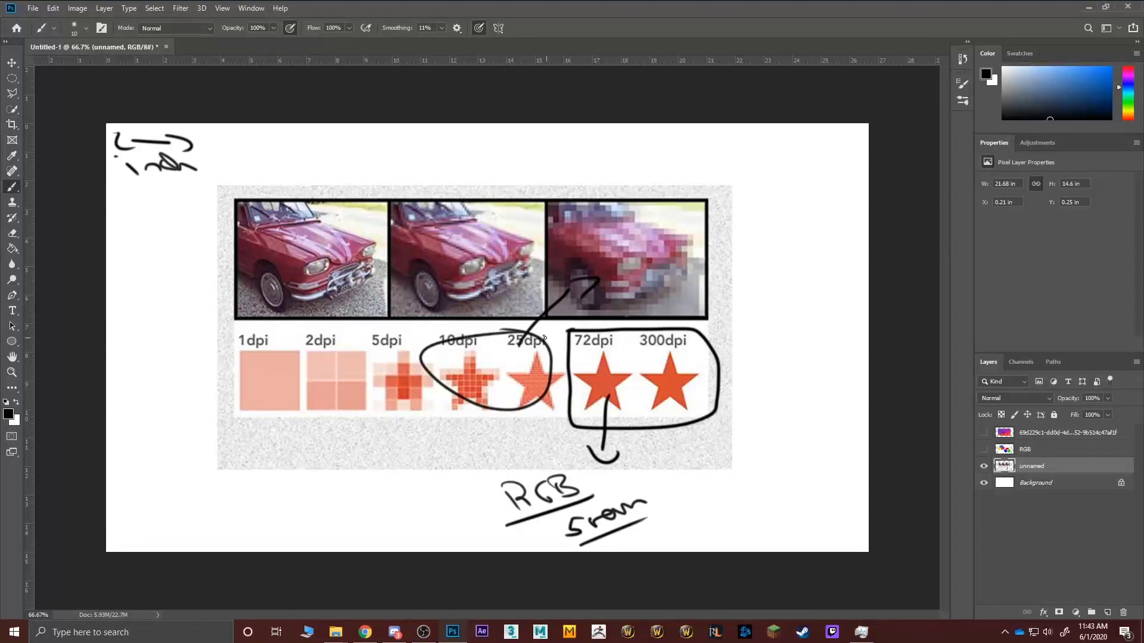
mouse_move(587, 374)
mouse_down()
mouse_move(486, 310)
mouse_move(467, 313)
mouse_up()
mouse_move(266, 237)
mouse_down()
mouse_move(277, 260)
mouse_move(304, 239)
mouse_move(316, 285)
mouse_up()
mouse_move(324, 280)
mouse_down()
mouse_move(311, 269)
mouse_move(339, 257)
mouse_up()
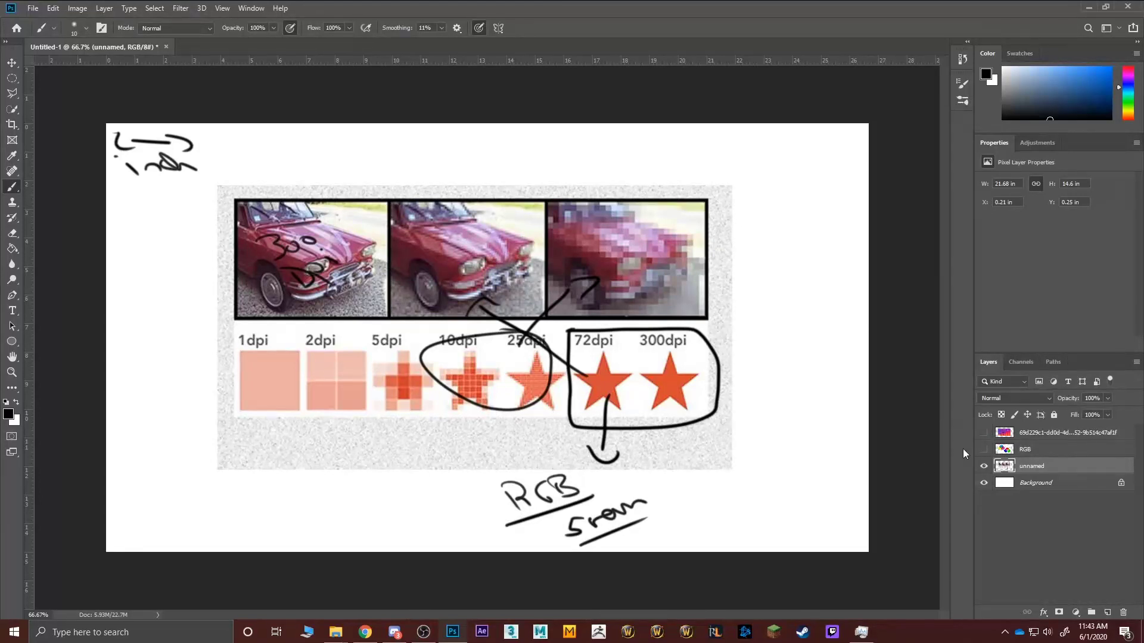
Hide the dpi comparison layer and select the Background layer
click(984, 466)
click(1040, 484)
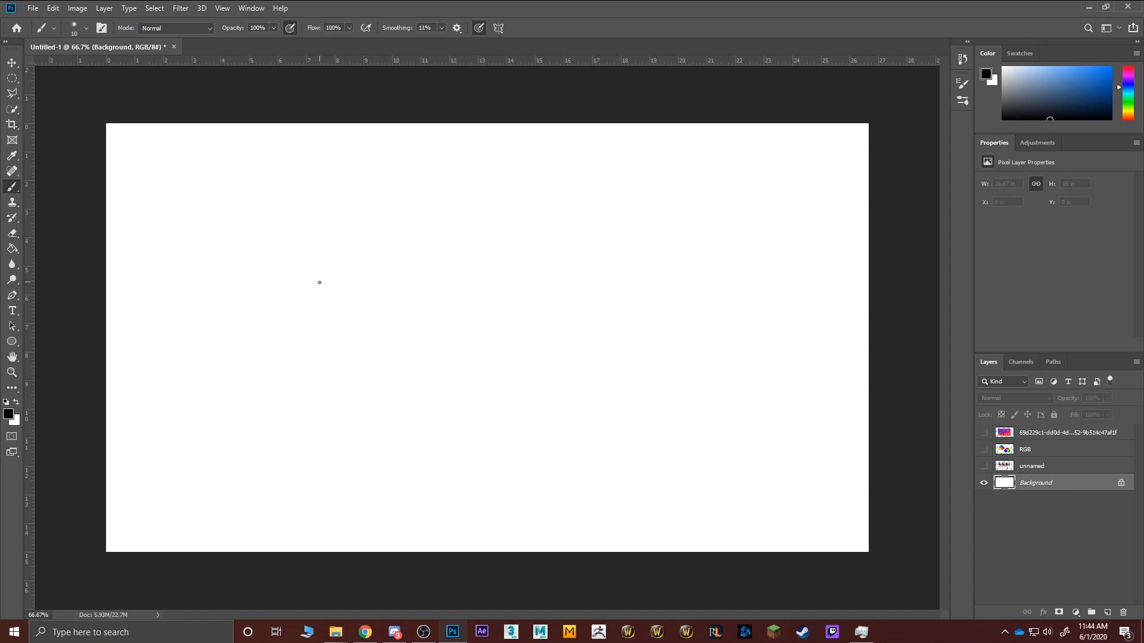
Handwrite 'working' in black on the blank canvas with a long underline beneath it
mouse_move(241, 260)
mouse_down()
mouse_move(322, 288)
mouse_move(346, 266)
mouse_move(415, 273)
mouse_up()
mouse_move(415, 219)
mouse_down()
mouse_move(434, 269)
mouse_move(471, 273)
mouse_up()
mouse_move(482, 246)
mouse_down()
mouse_move(486, 260)
mouse_move(530, 269)
mouse_up()
mouse_move(535, 246)
mouse_down()
mouse_move(659, 286)
mouse_move(625, 265)
mouse_up()
mouse_move(179, 357)
mouse_down()
mouse_move(672, 322)
mouse_move(638, 326)
mouse_up()
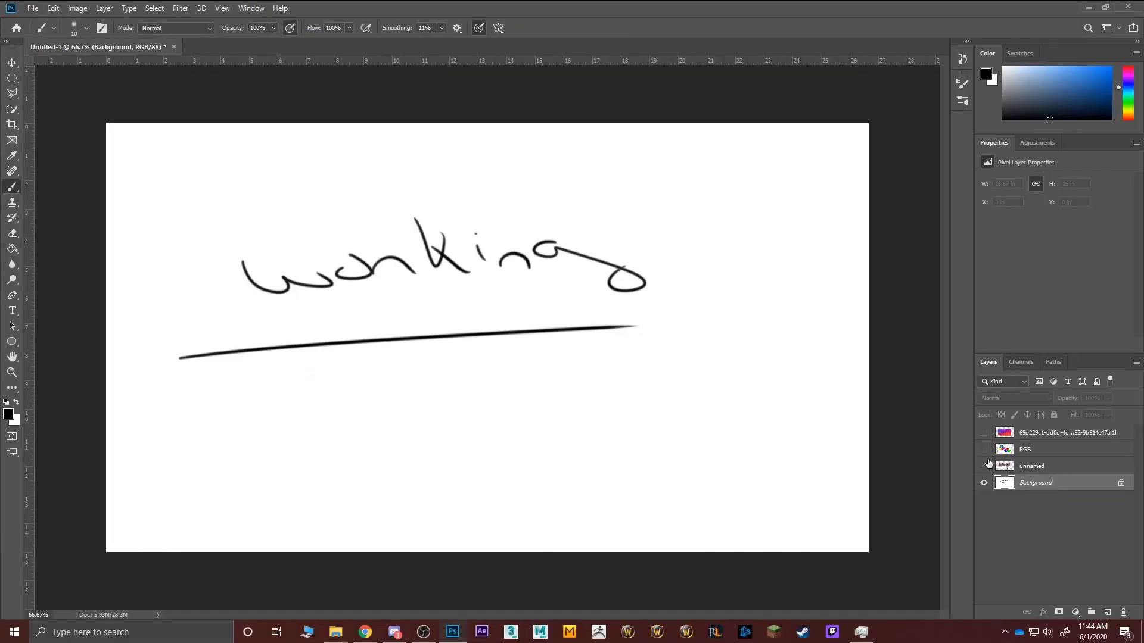
key(ctrl)
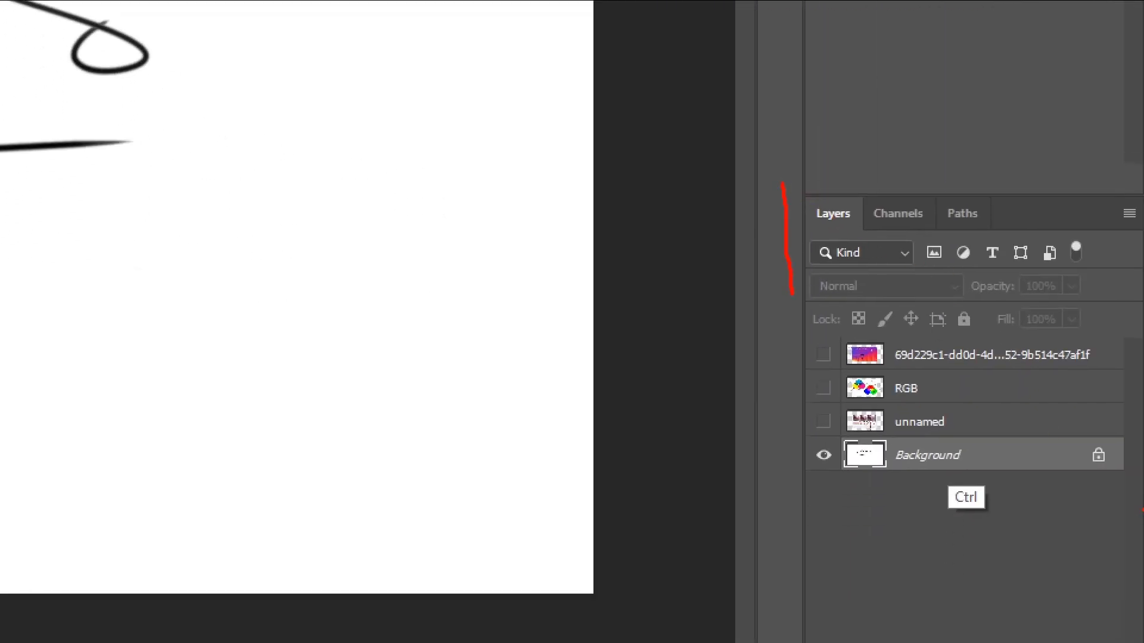
mouse_move(792, 293)
mouse_down()
mouse_move(852, 537)
mouse_move(1142, 506)
mouse_move(1143, 288)
mouse_move(1062, 196)
mouse_move(742, 210)
mouse_up()
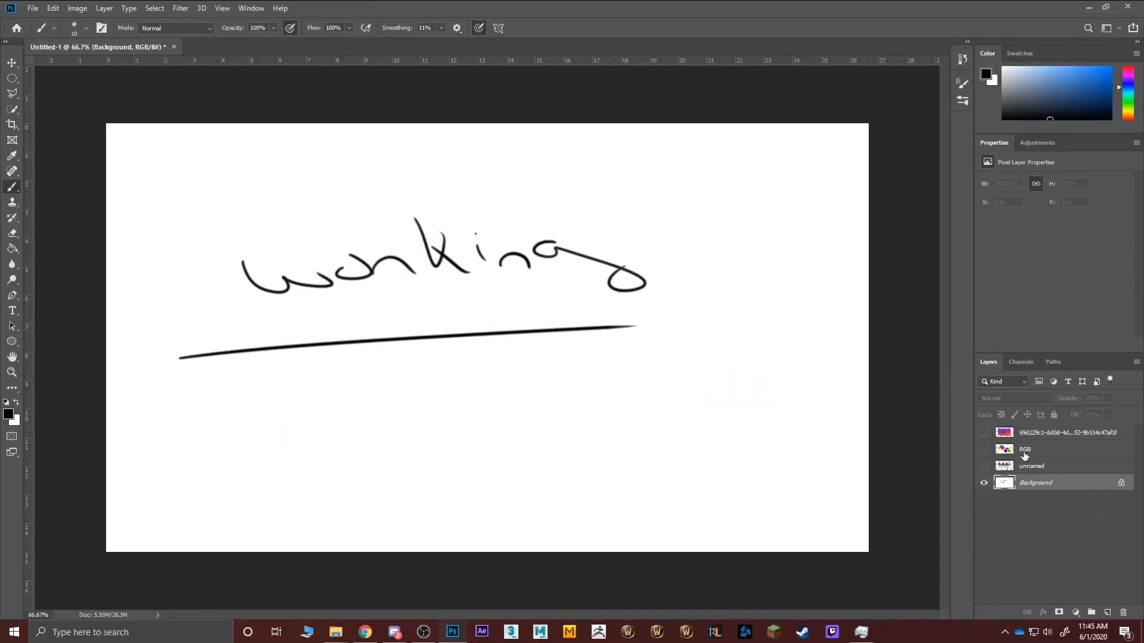
Undo the handwritten strokes and delete the top image, RGB and unnamed layers
key(ctrl+z)
key(ctrl+z)
key(ctrl+z)
key(ctrl+z)
key(ctrl+z)
key(ctrl+z)
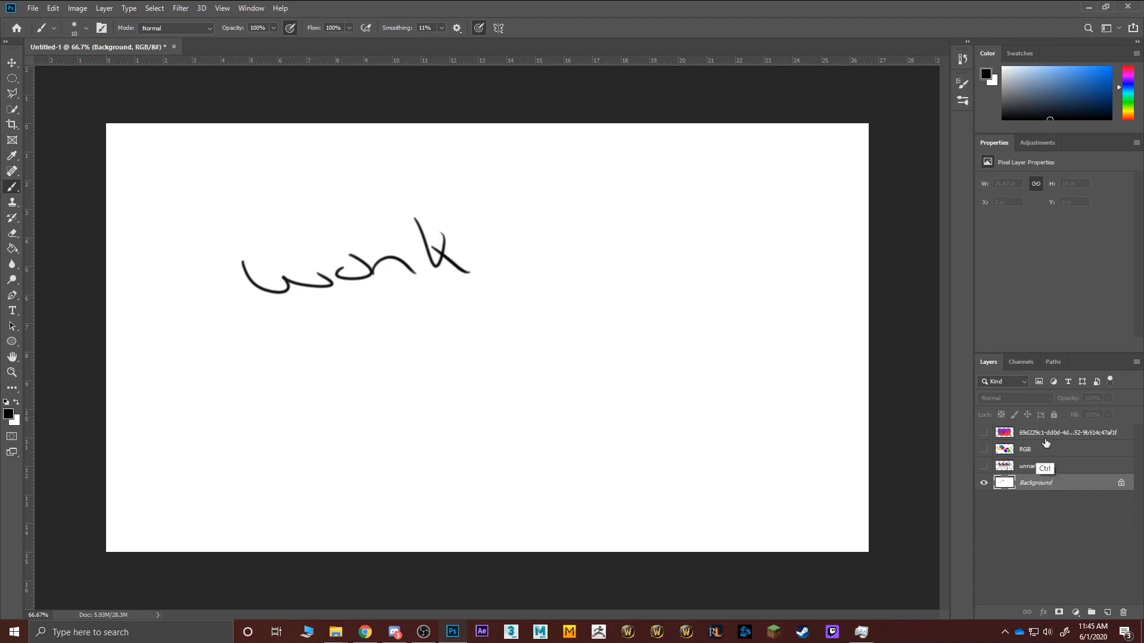
key(ctrl+z)
key(ctrl+z)
click(1047, 435)
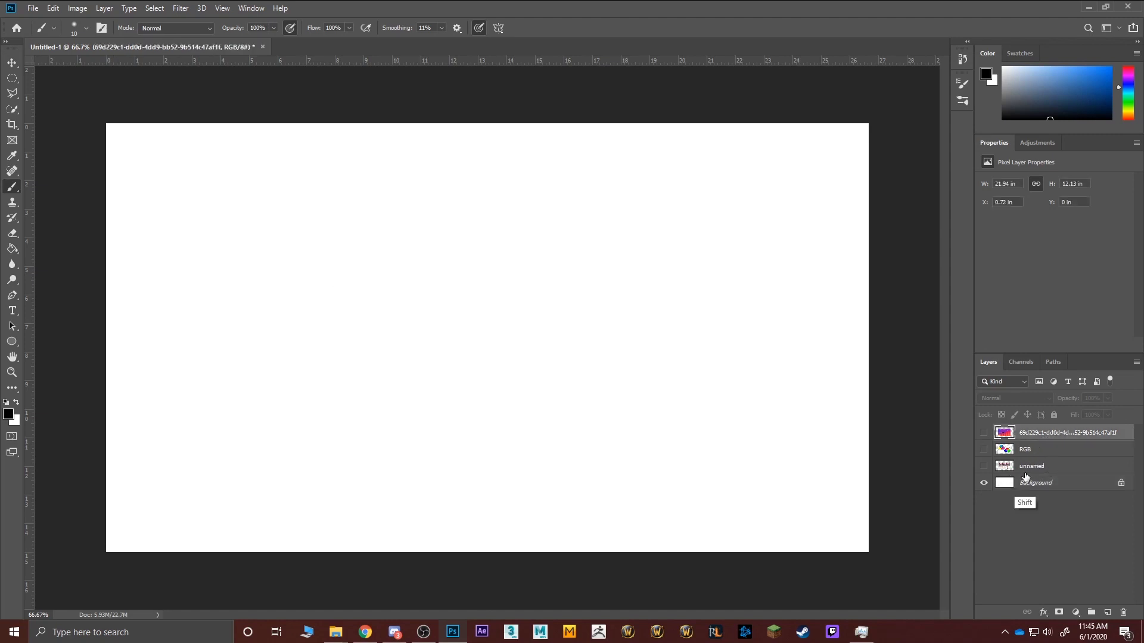
shift+click(1042, 471)
right_click(1072, 440)
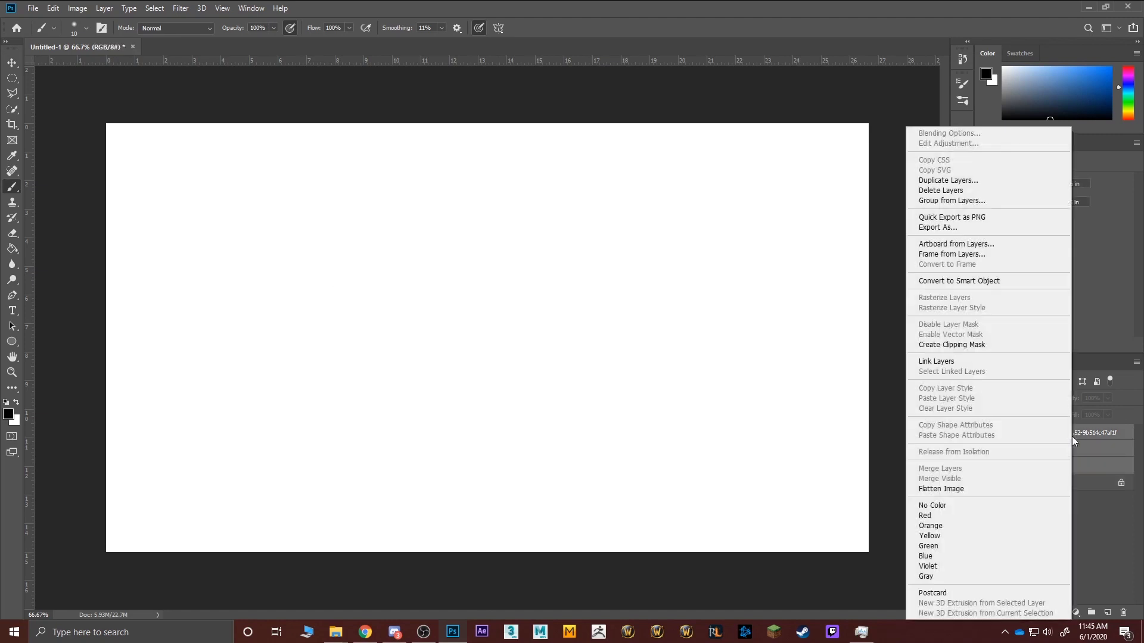
click(953, 190)
key(Return)
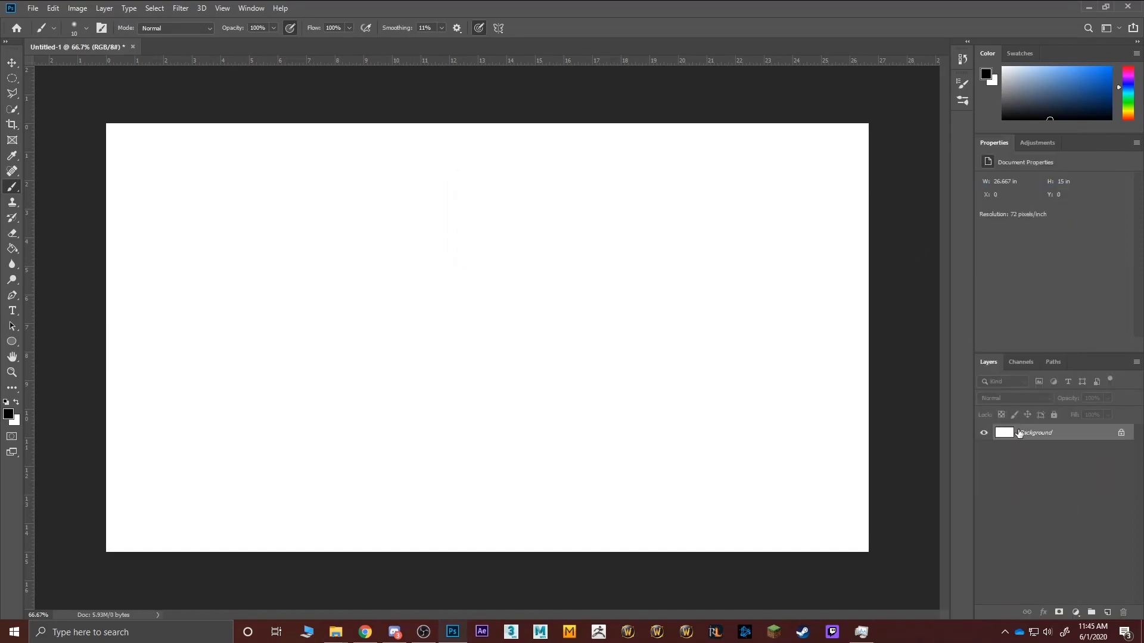
Add new empty layers above Background and name them 1, 2 and 3
click(1108, 613)
click(1107, 612)
click(1107, 613)
double_click(1028, 435)
text(1)
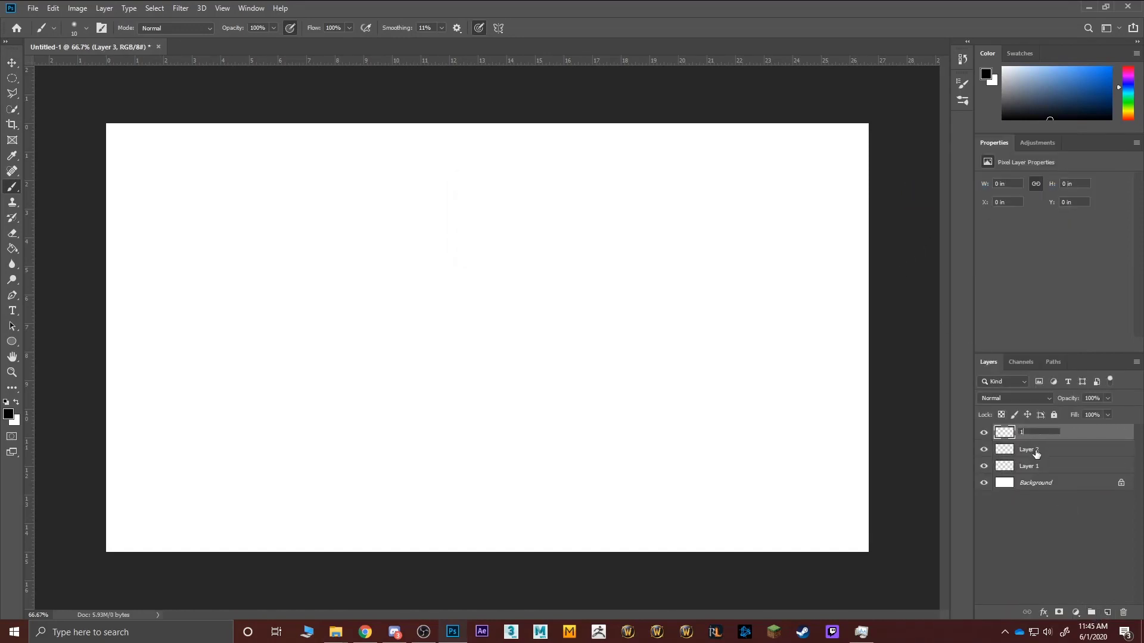
click(1035, 451)
double_click(1035, 451)
text(2)
double_click(1040, 467)
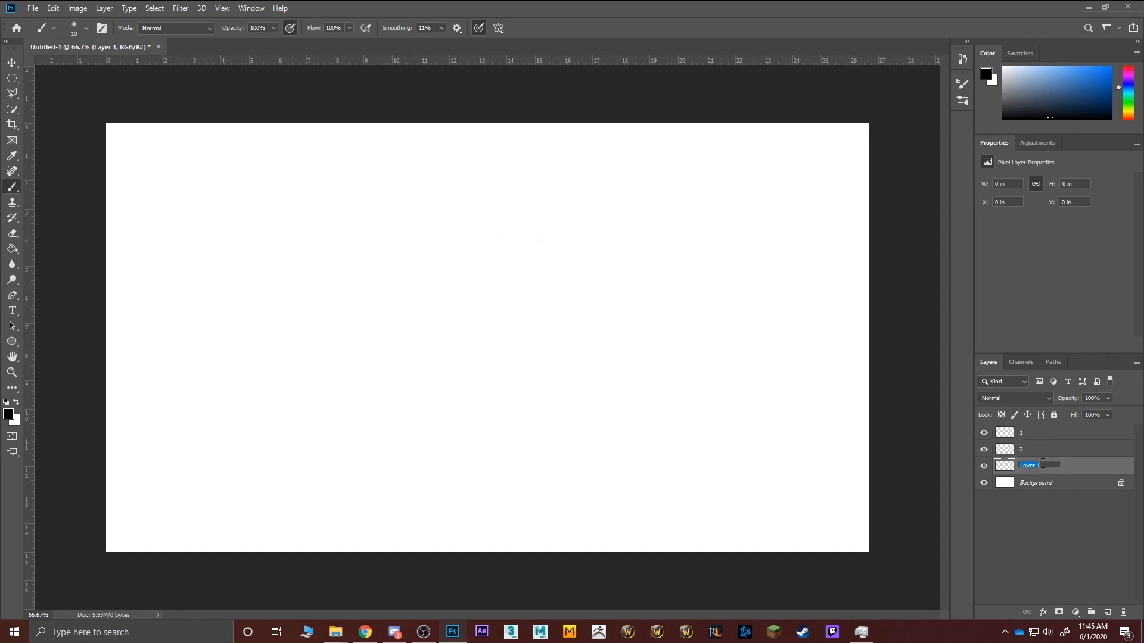
text(3)
click(1047, 504)
Fill layer 1 with black and layer 2 with pure red using the Paint Bucket
click(1020, 435)
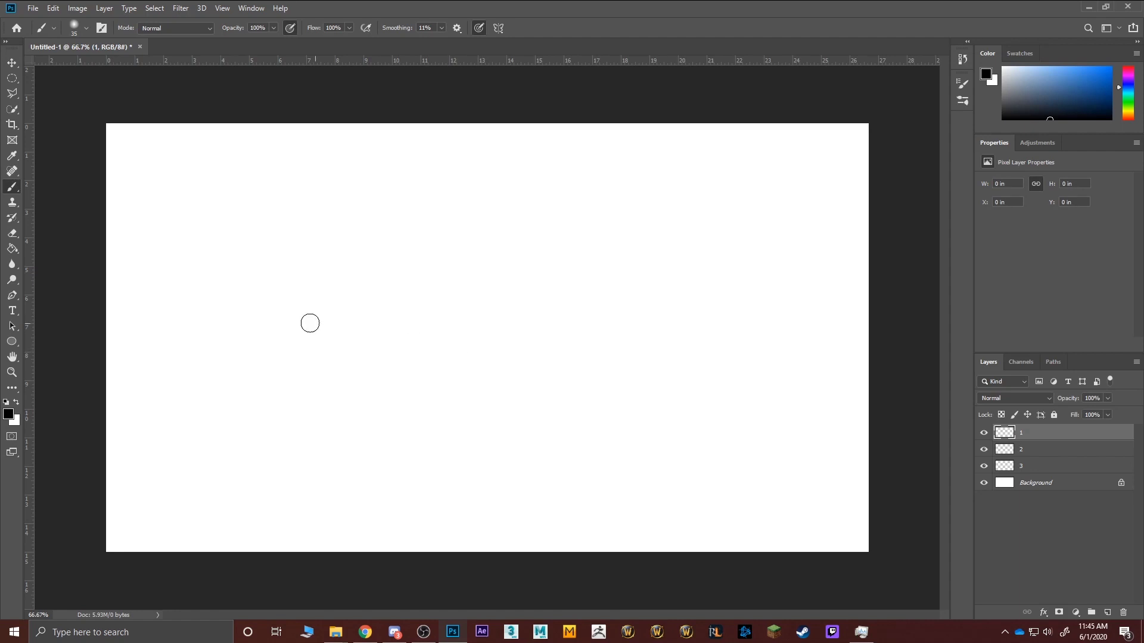
click(12, 248)
click(262, 297)
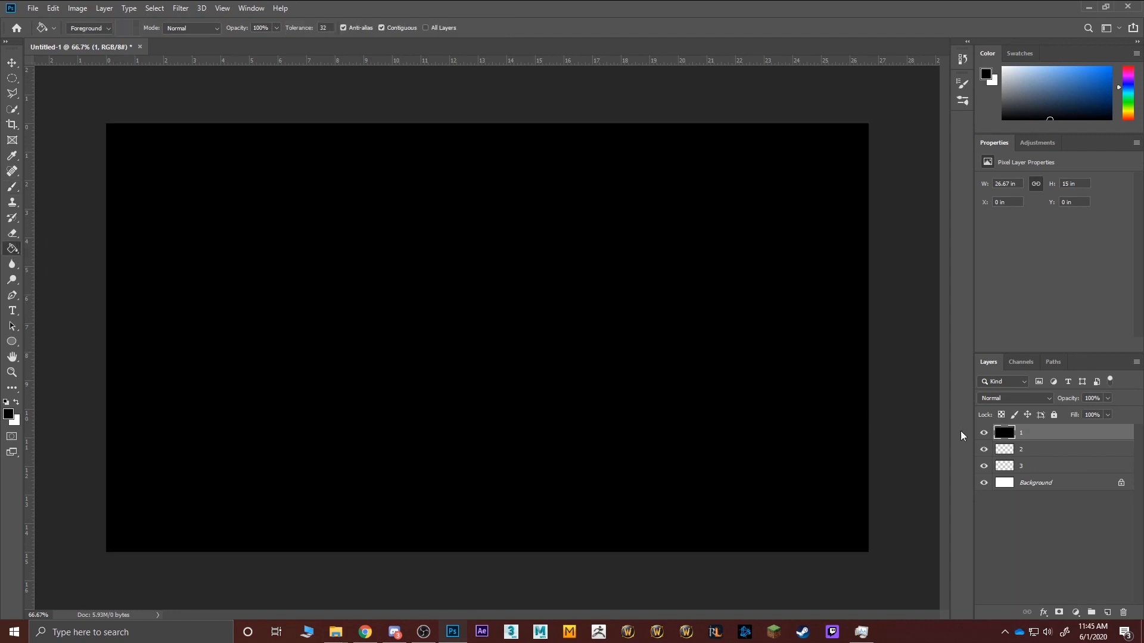
click(1035, 451)
key(x)
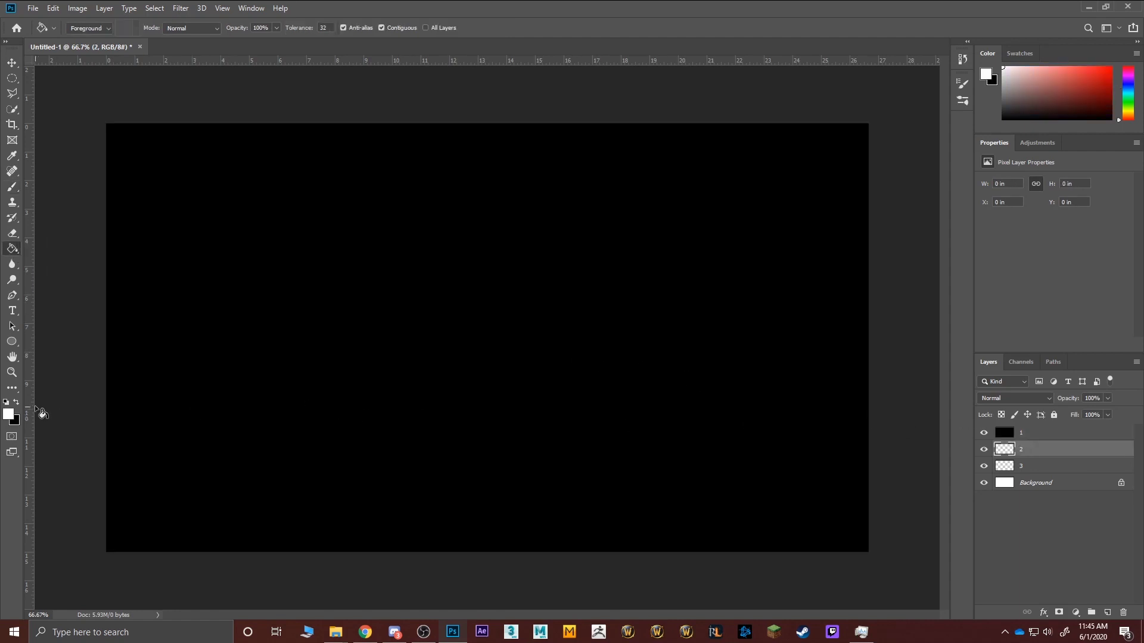
key(i)
click(8, 414)
click(214, 369)
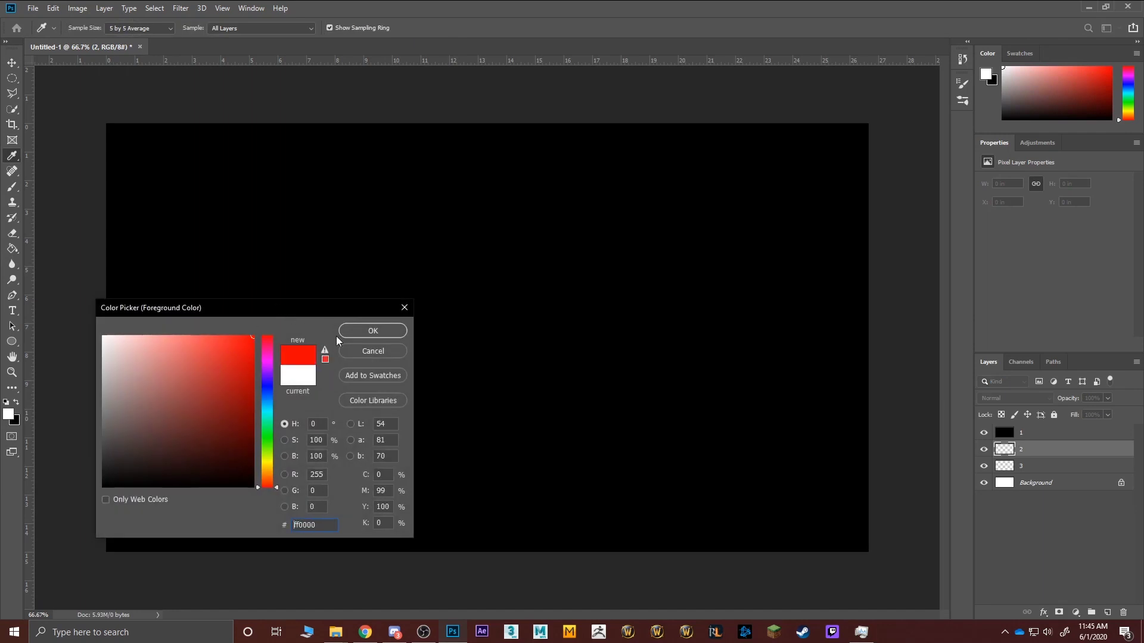
click(373, 331)
key(g)
click(524, 358)
Pick blue as the foreground colour, fill layer 3 with it, and deselect all layers
click(1024, 466)
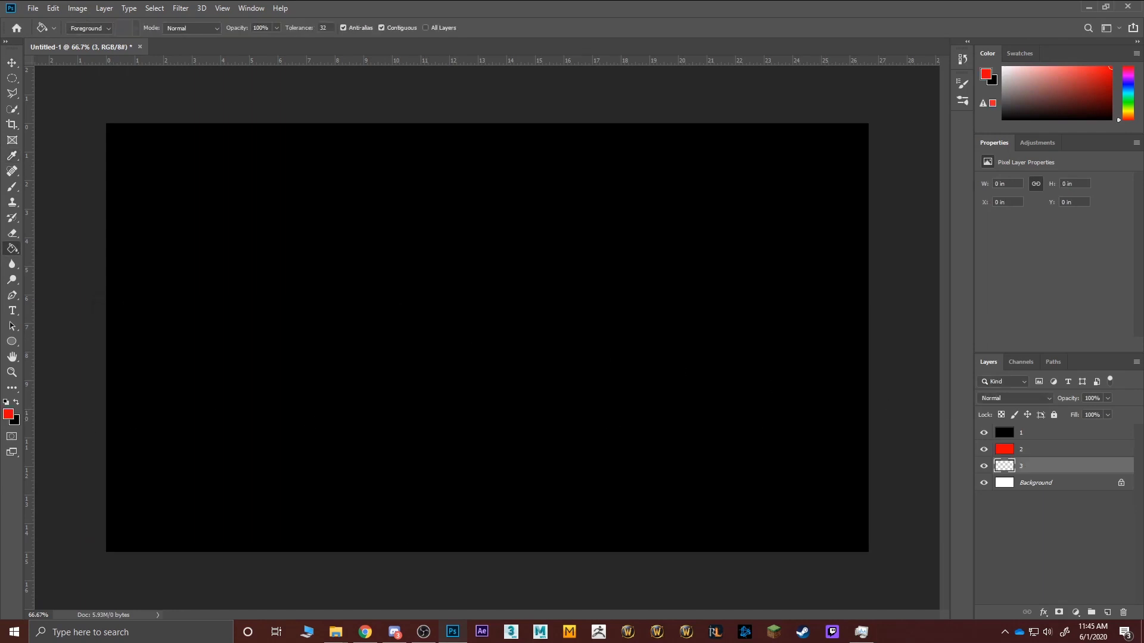
click(8, 414)
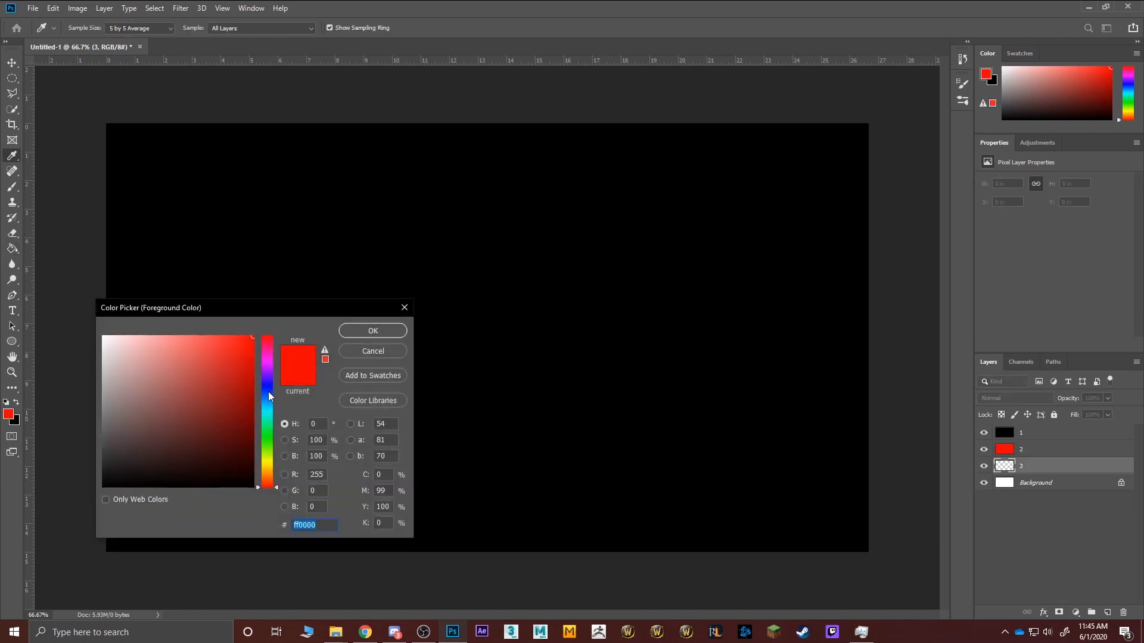
click(270, 390)
click(362, 331)
click(447, 357)
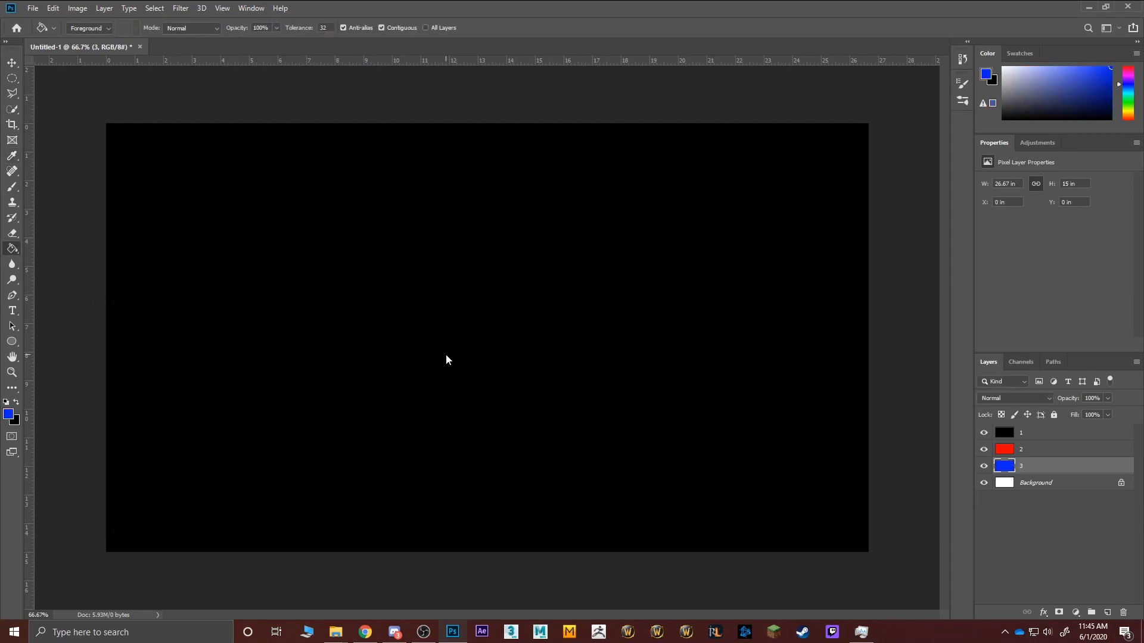
click(1061, 531)
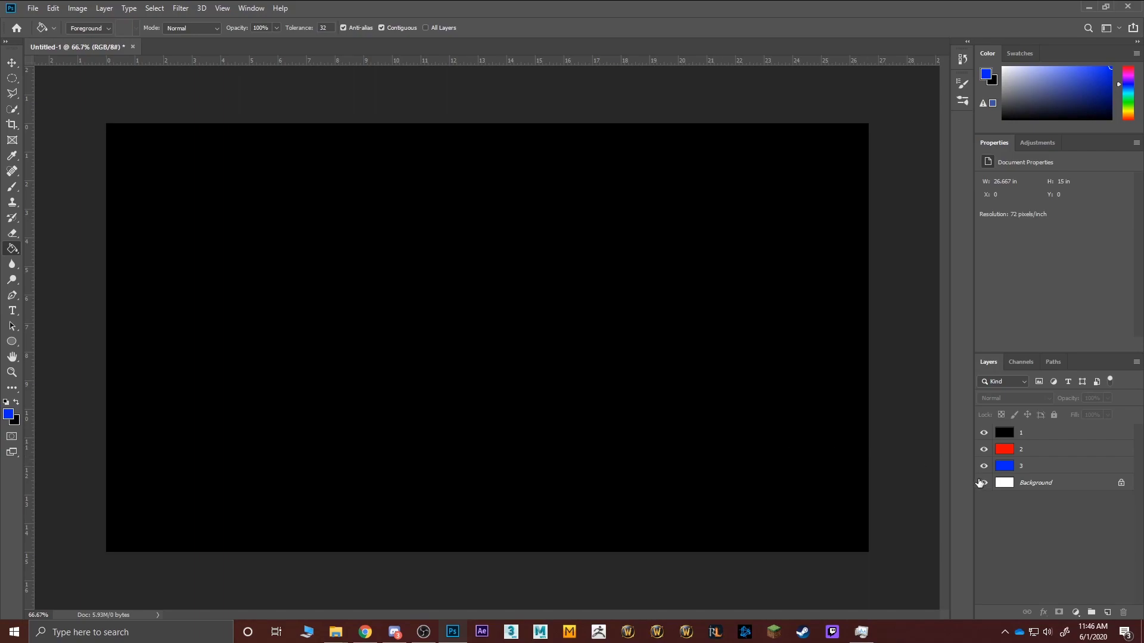
Hide layers 1, 2 and 3 in turn to reveal red, blue and white, then restore all and select layer 1
key(ctrl)
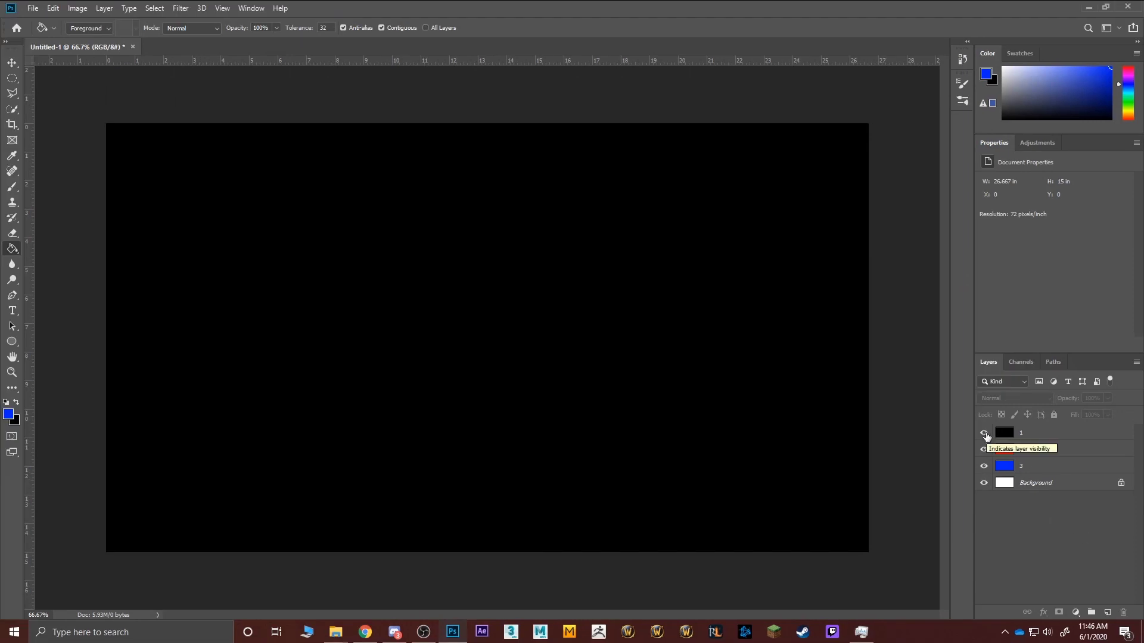
click(984, 435)
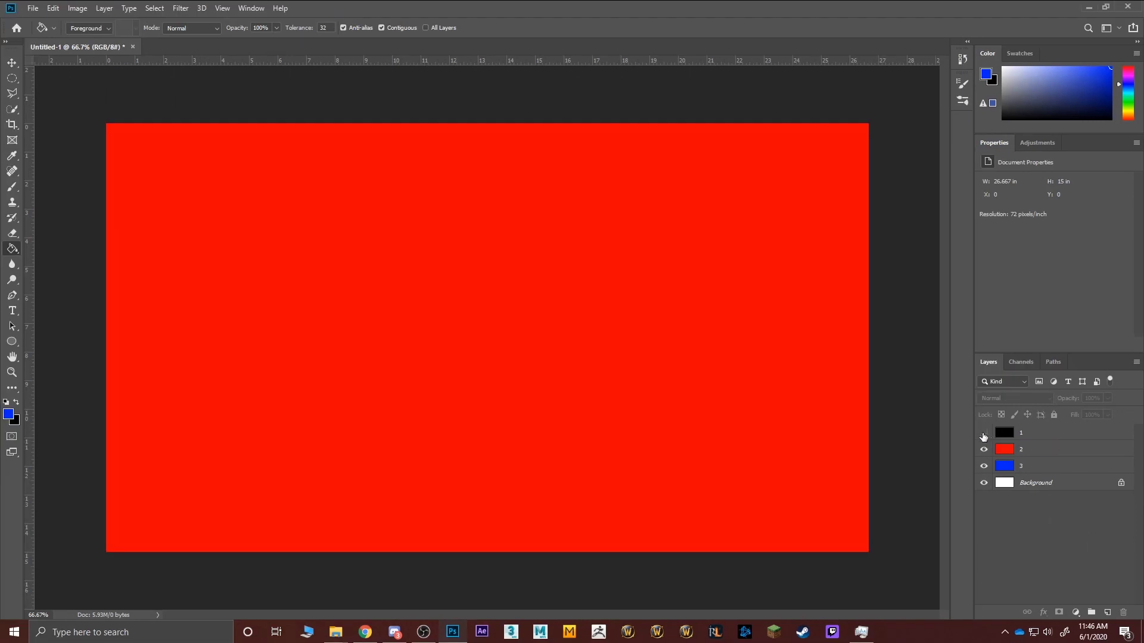
click(984, 450)
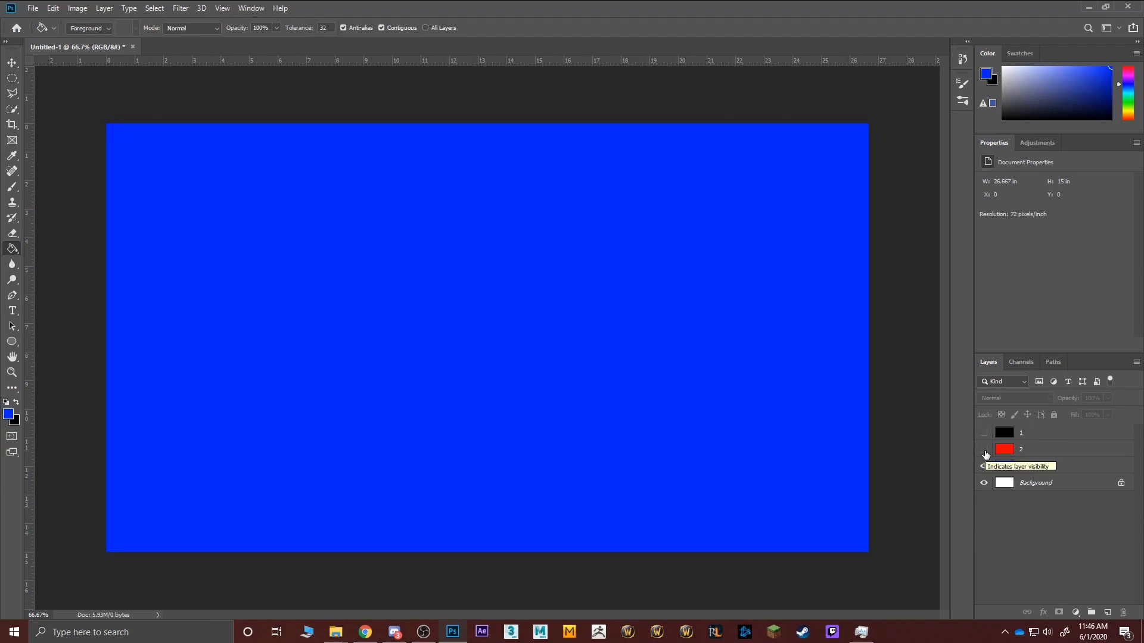
click(984, 467)
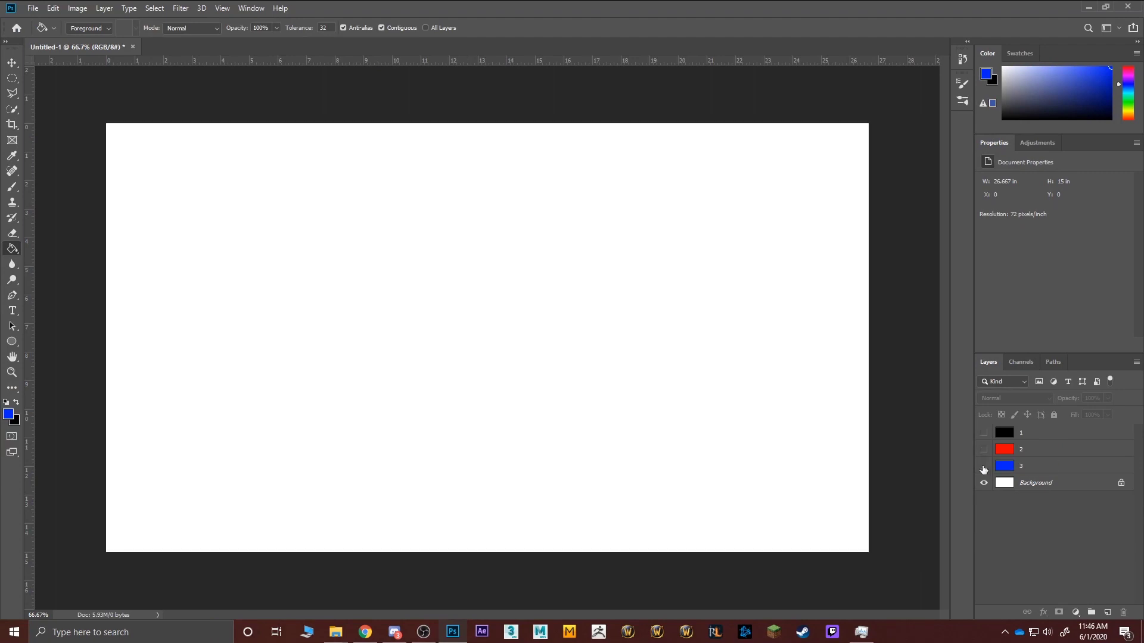
drag(984, 469, 984, 434)
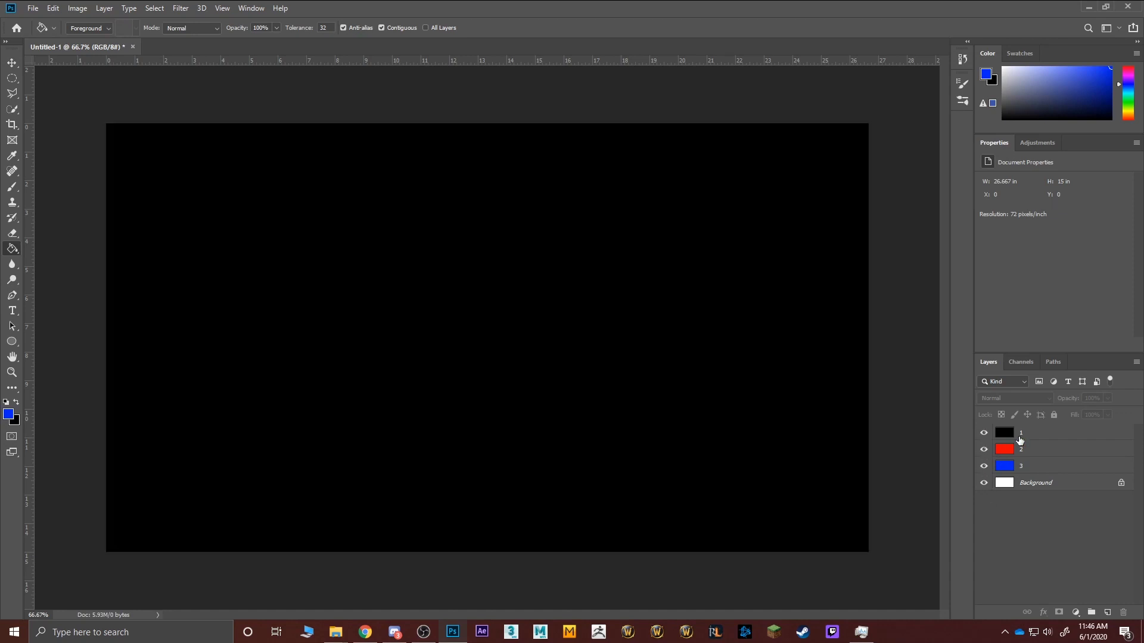
click(1022, 438)
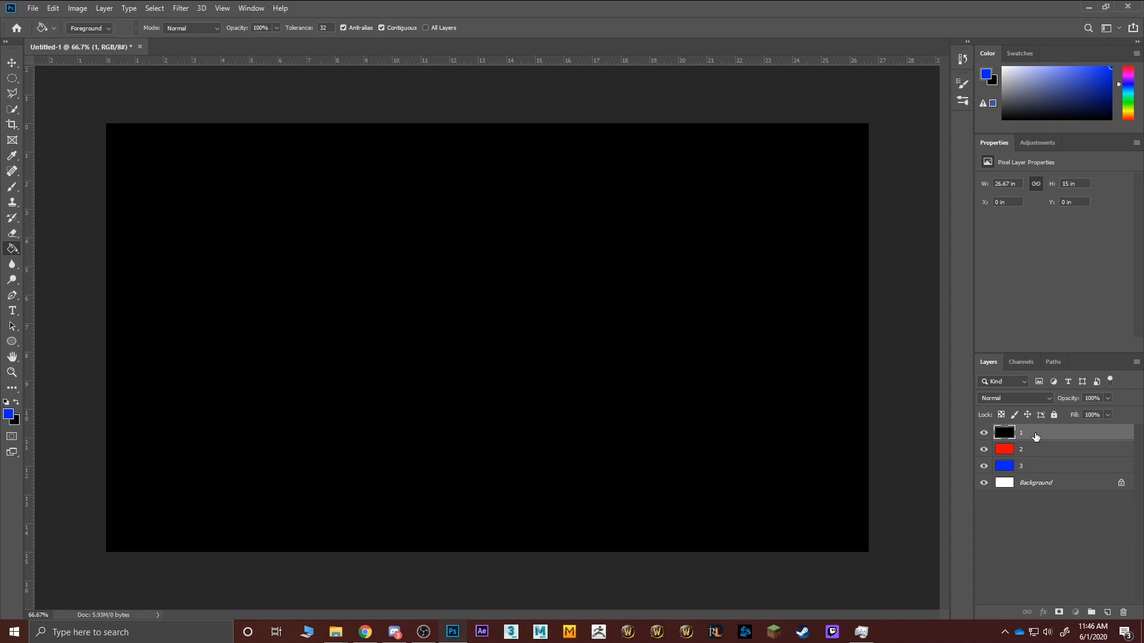
drag(1036, 437, 1030, 457)
click(1020, 439)
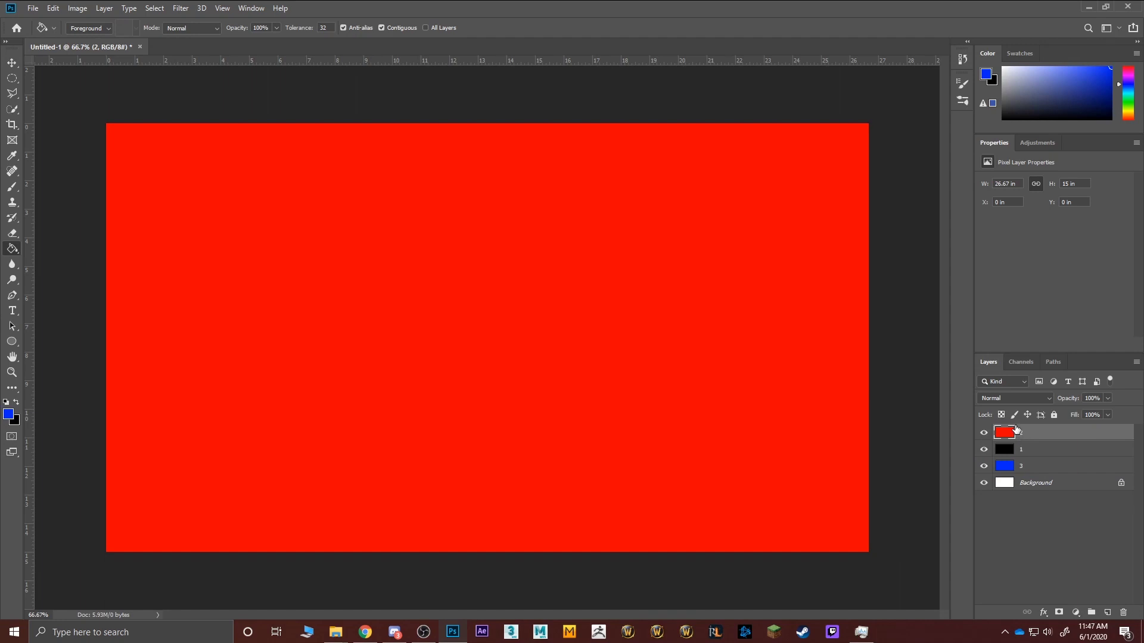
drag(1016, 429, 1028, 455)
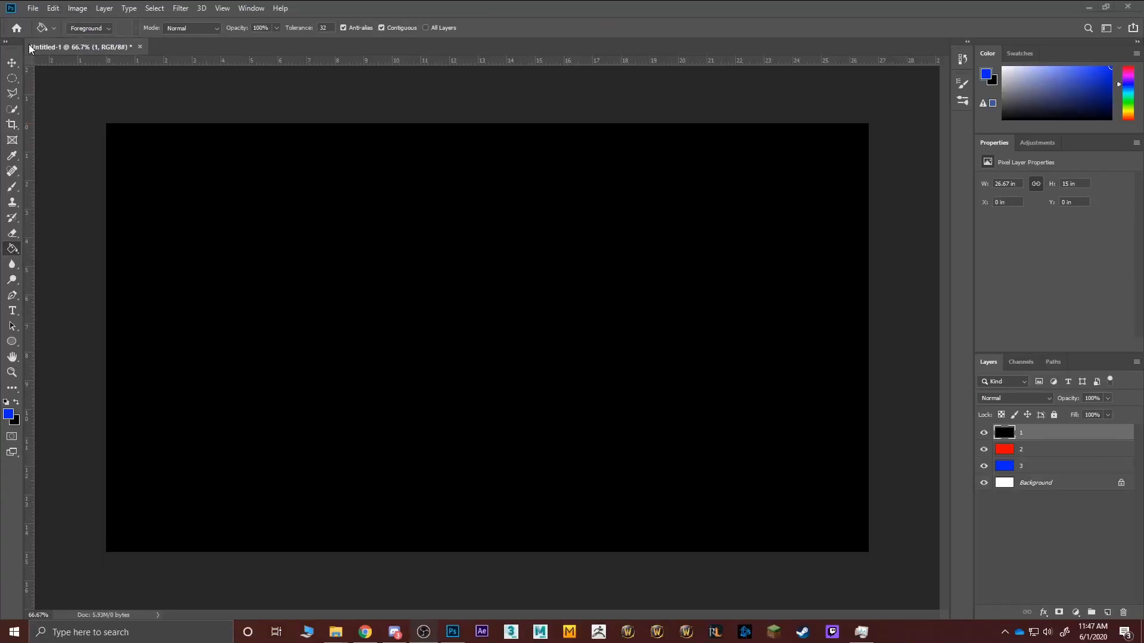
Drag black layer 1 around with the Move tool to peek at red, then choose Elliptical Marquee
click(11, 64)
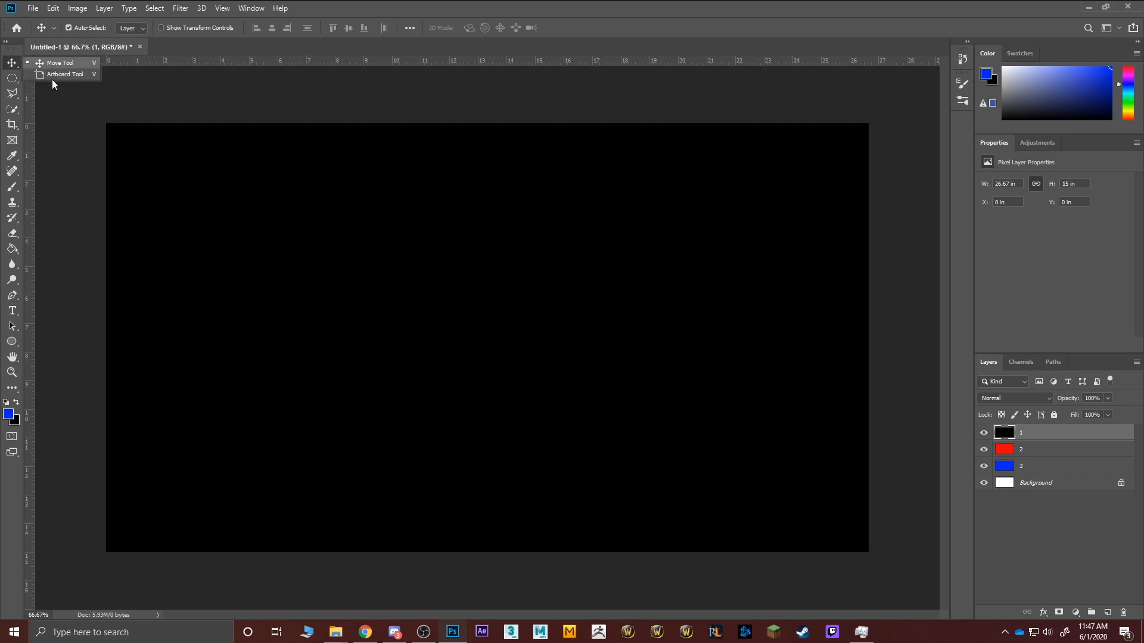
click(11, 78)
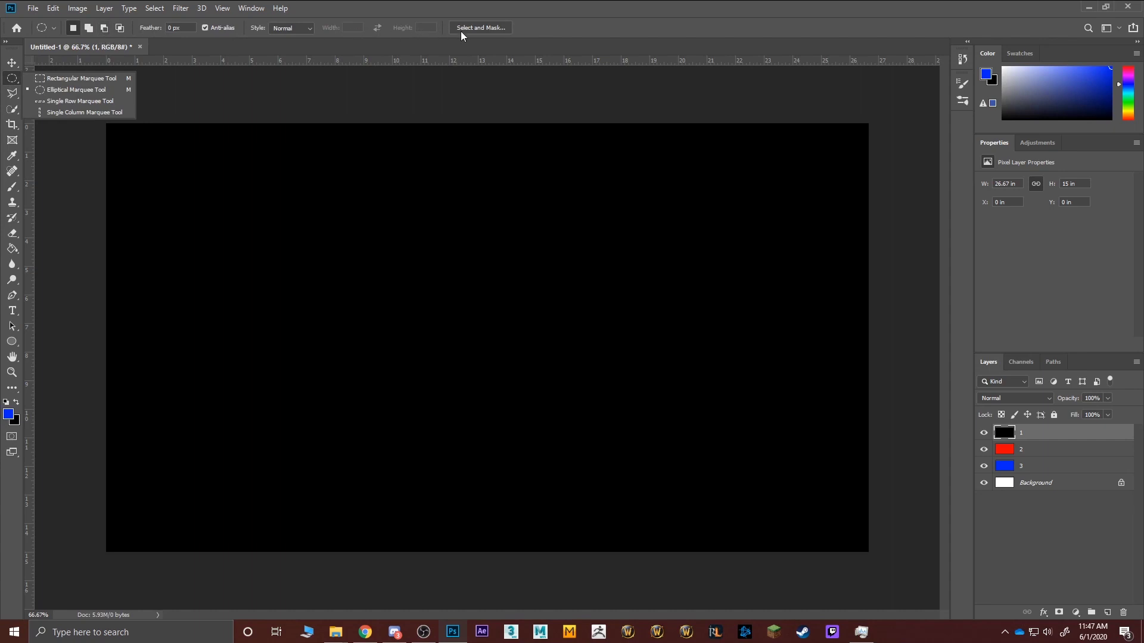
click(12, 63)
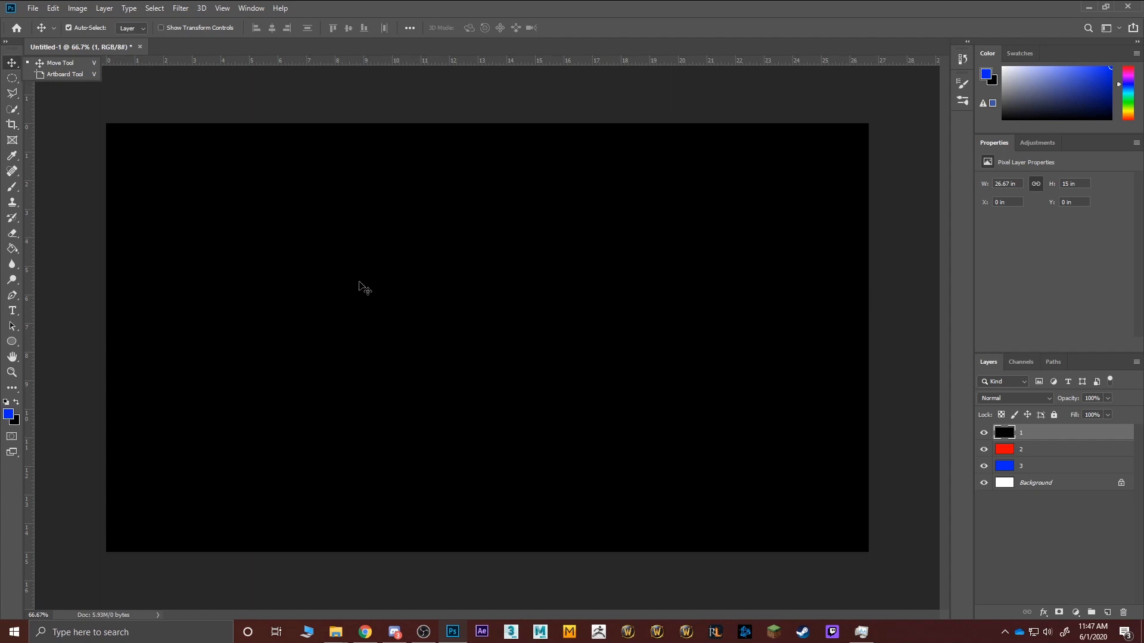
drag(360, 286, 316, 253)
key(ctrl)
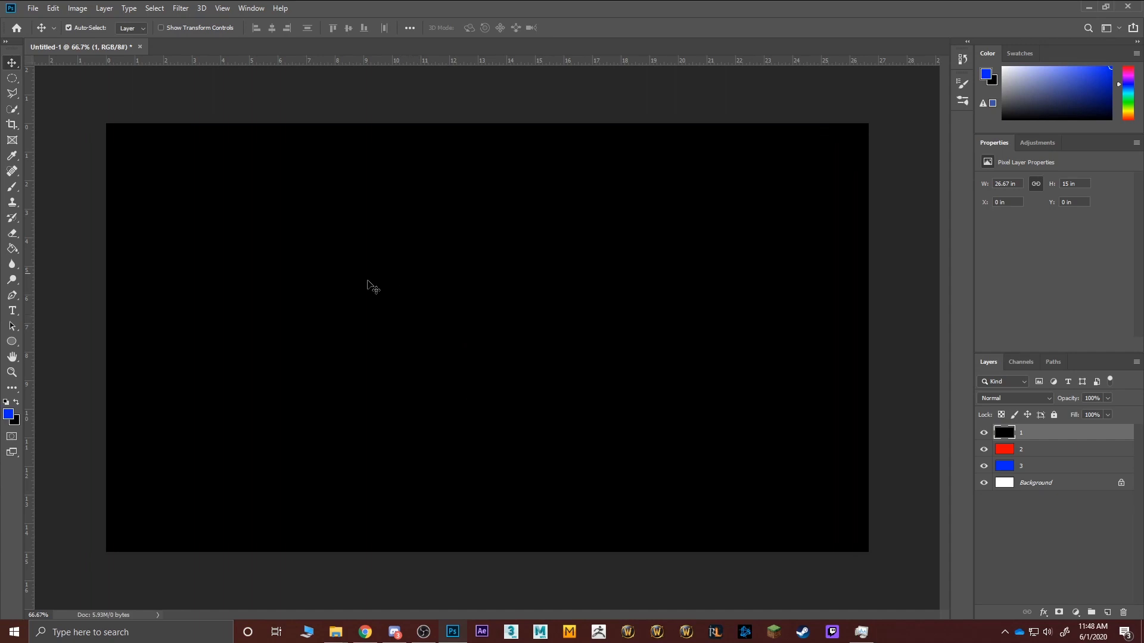
drag(360, 262, 383, 255)
right_click(12, 62)
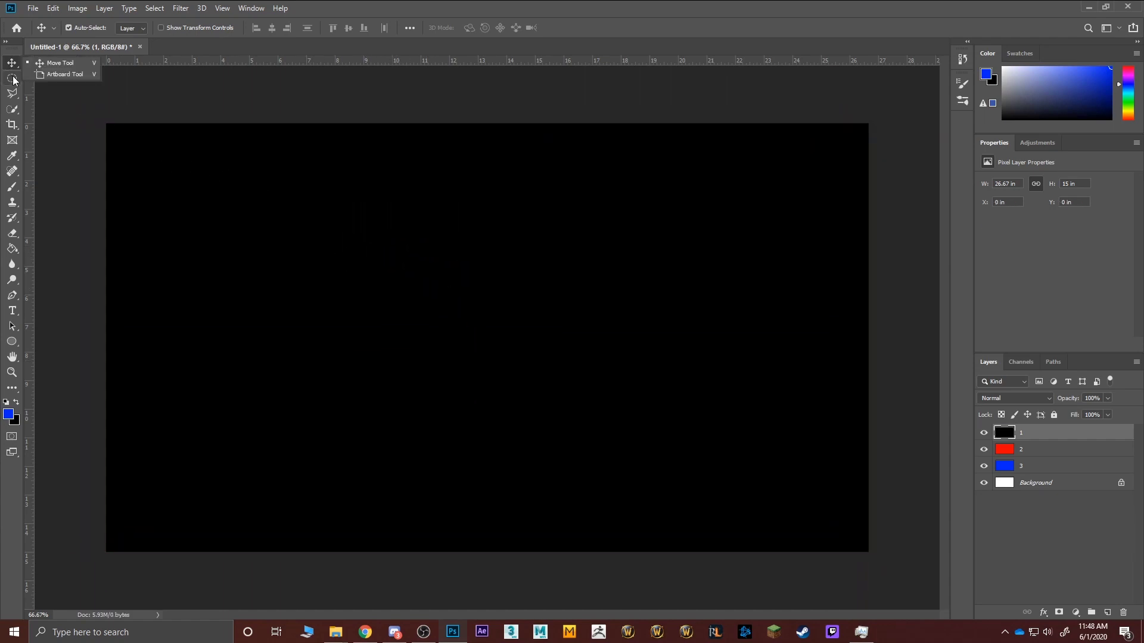
click(12, 79)
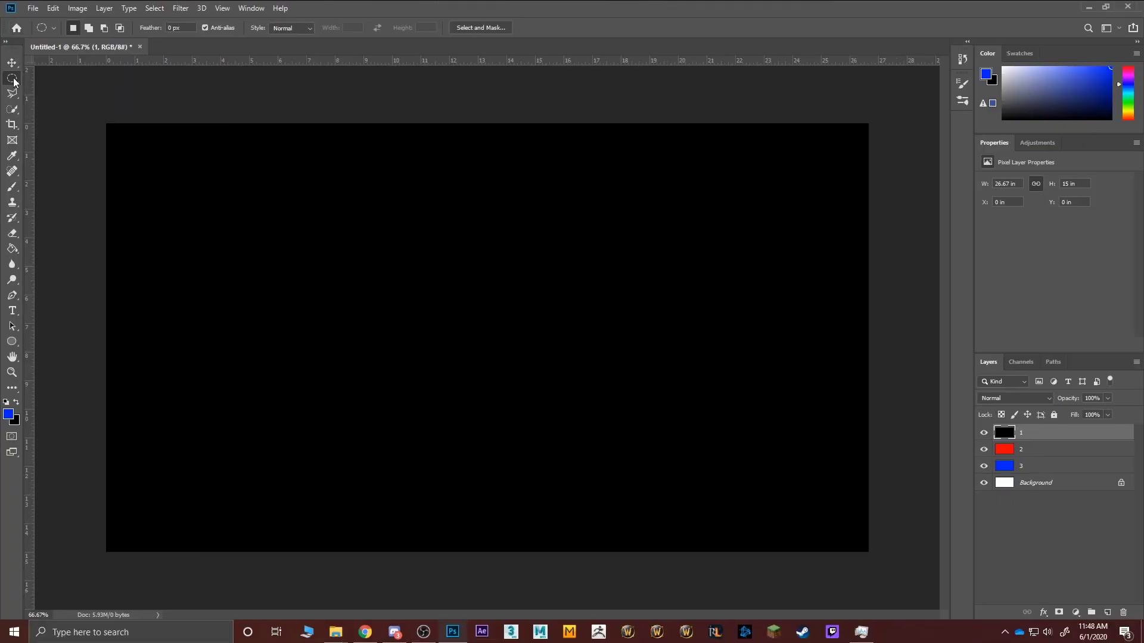
Select a large rectangle on black layer 1, shift it up-right to expose red, then deselect
right_click(14, 82)
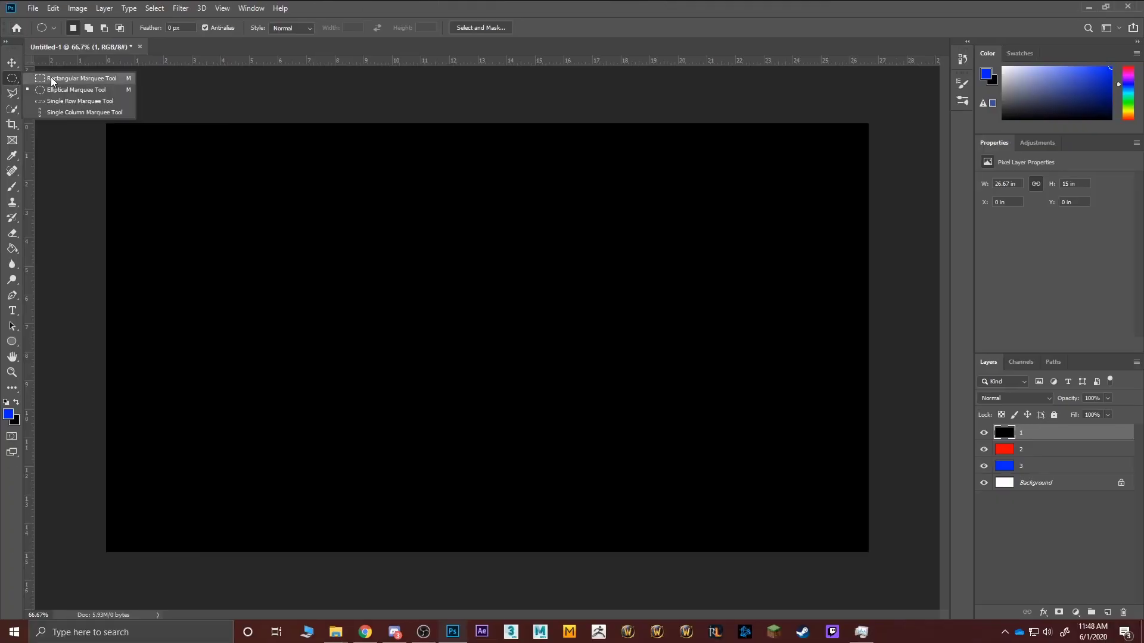
click(51, 77)
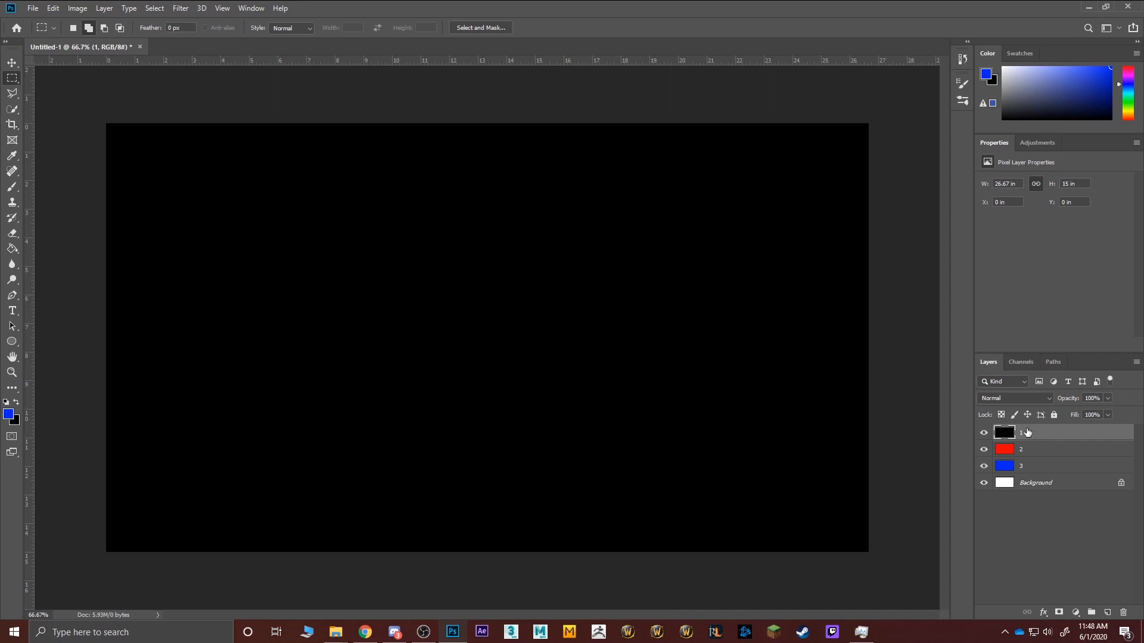
right_click(12, 78)
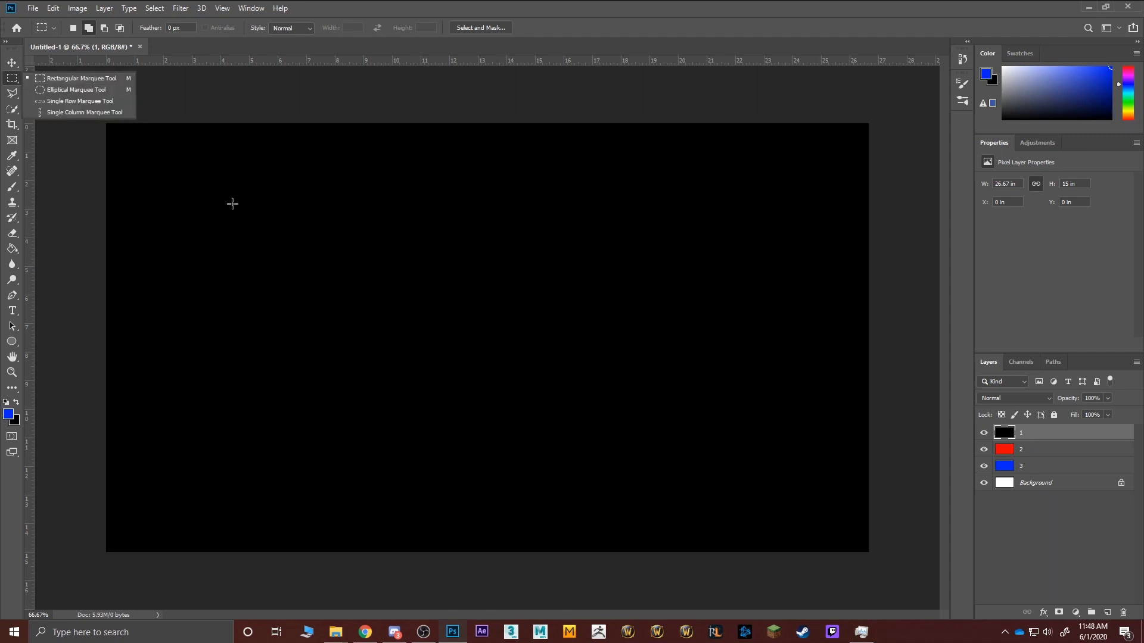
drag(232, 204, 738, 481)
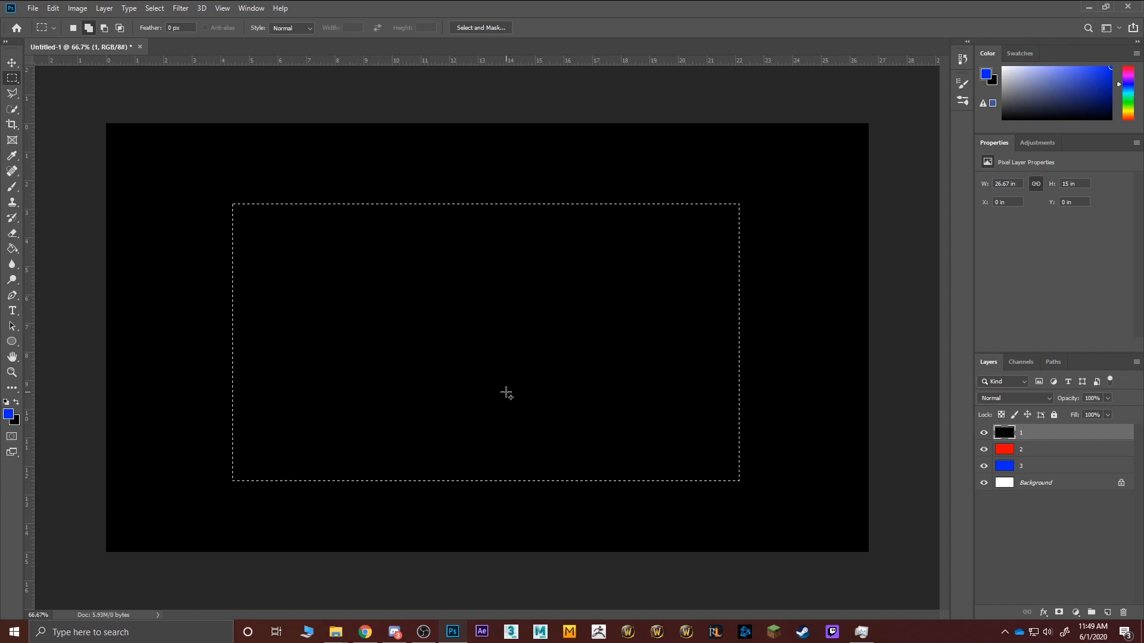
key(v)
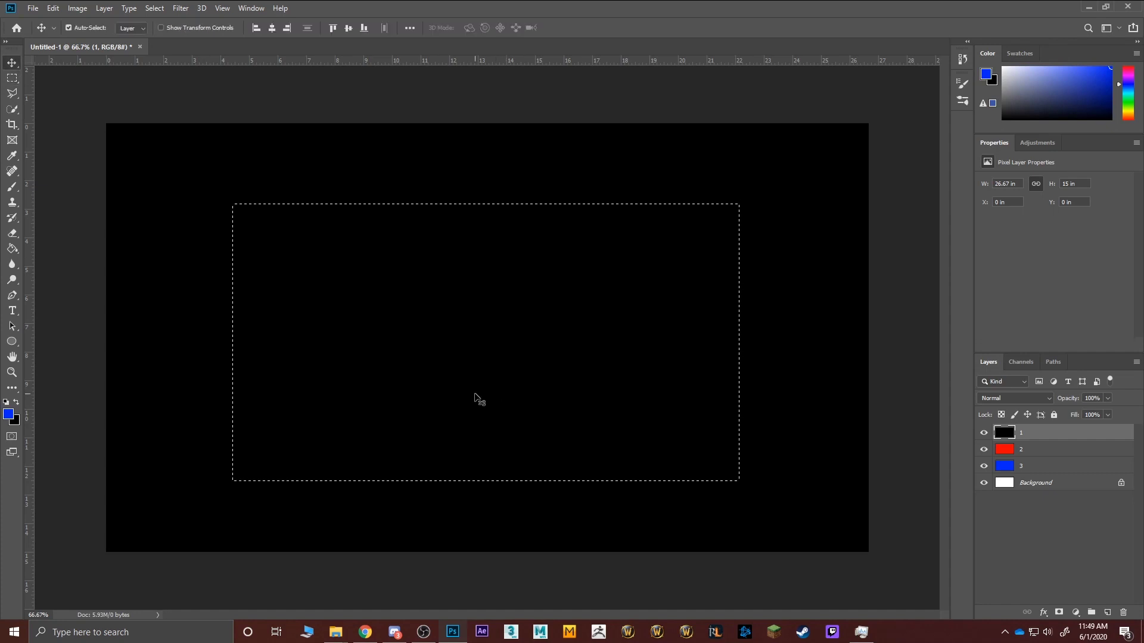
drag(478, 392, 798, 173)
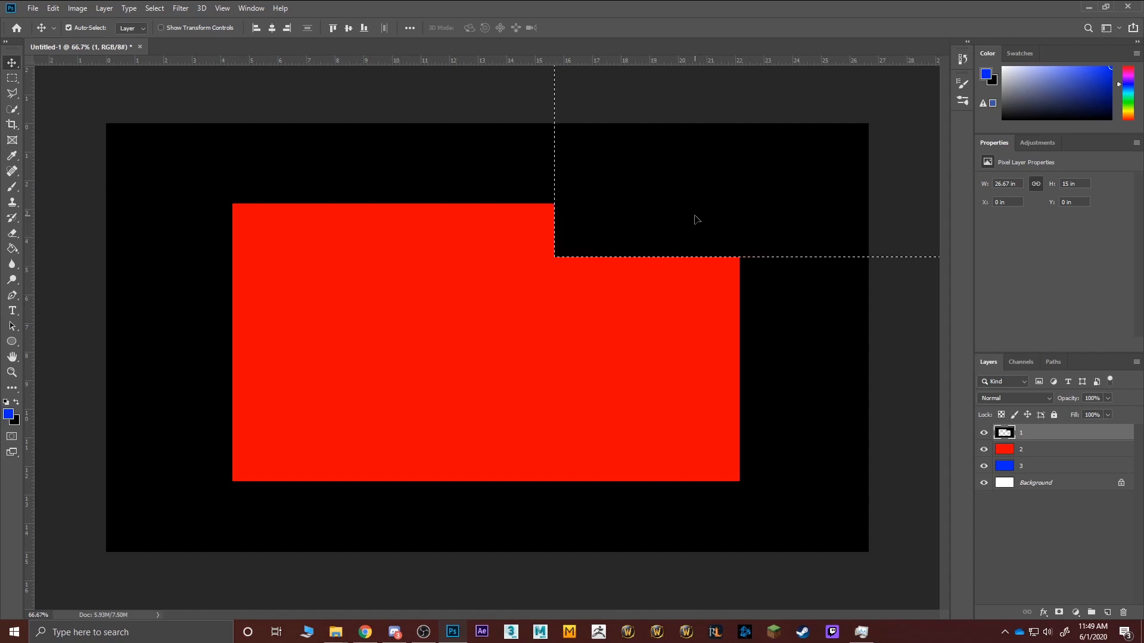
key(ctrl+d)
On red layer 2, select a rectangle and shift it up-right to reveal blue, then deselect
click(1029, 454)
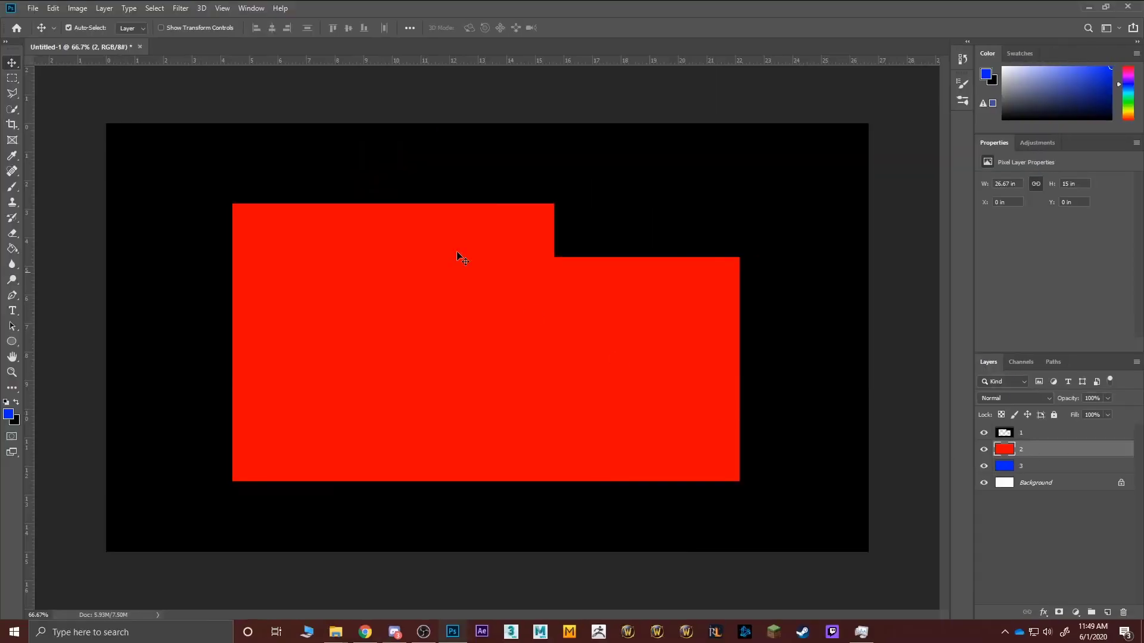
right_click(16, 84)
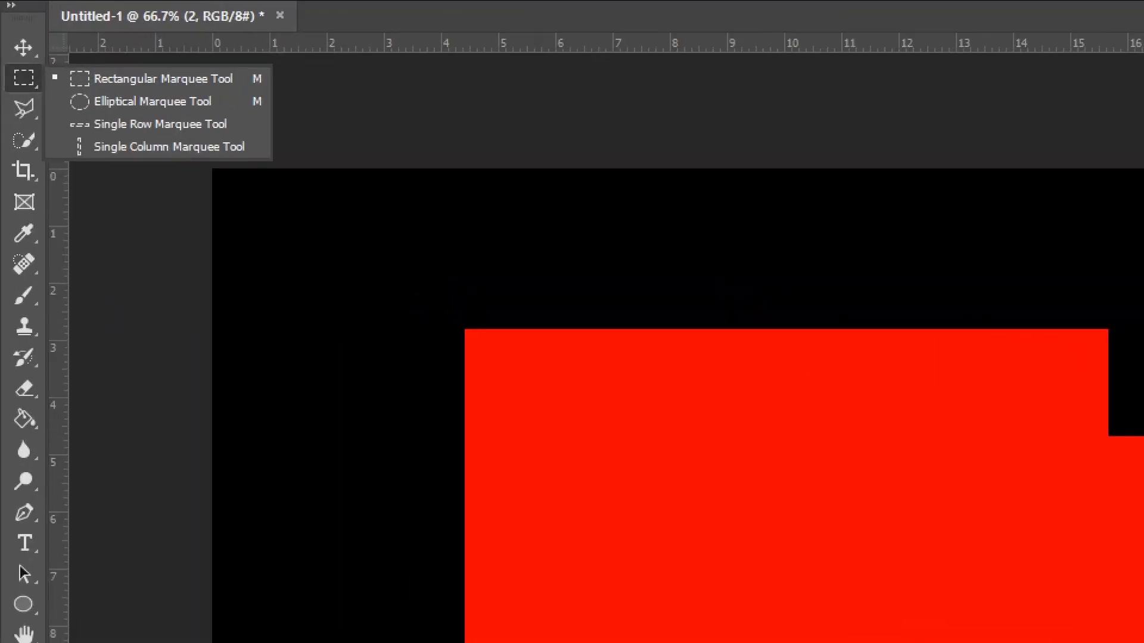
click(162, 79)
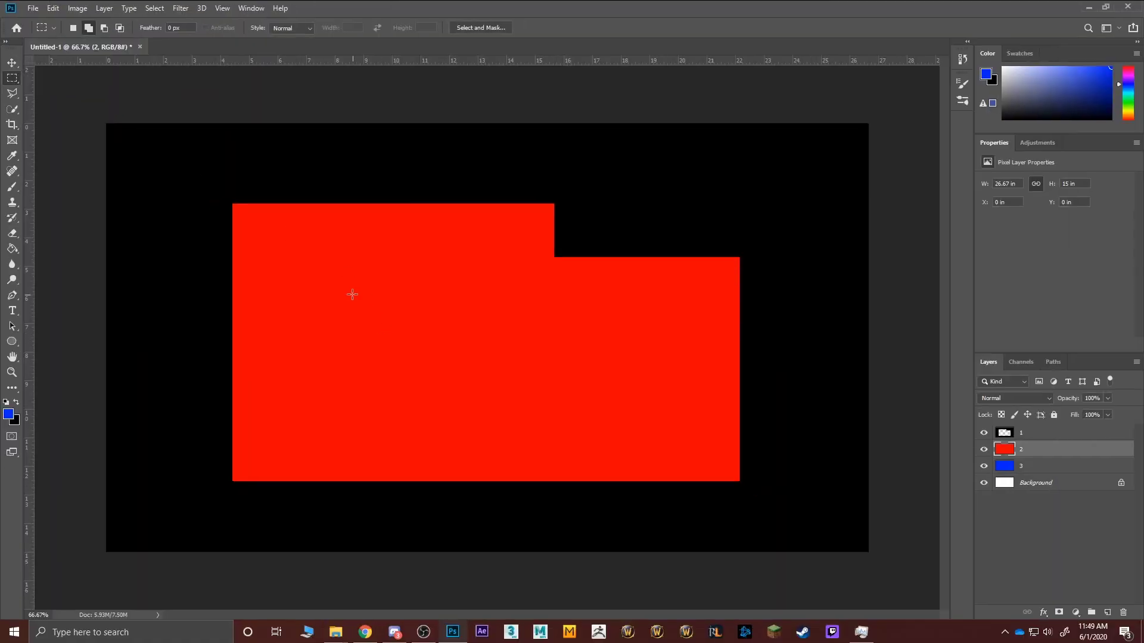
drag(642, 460, 1122, 642)
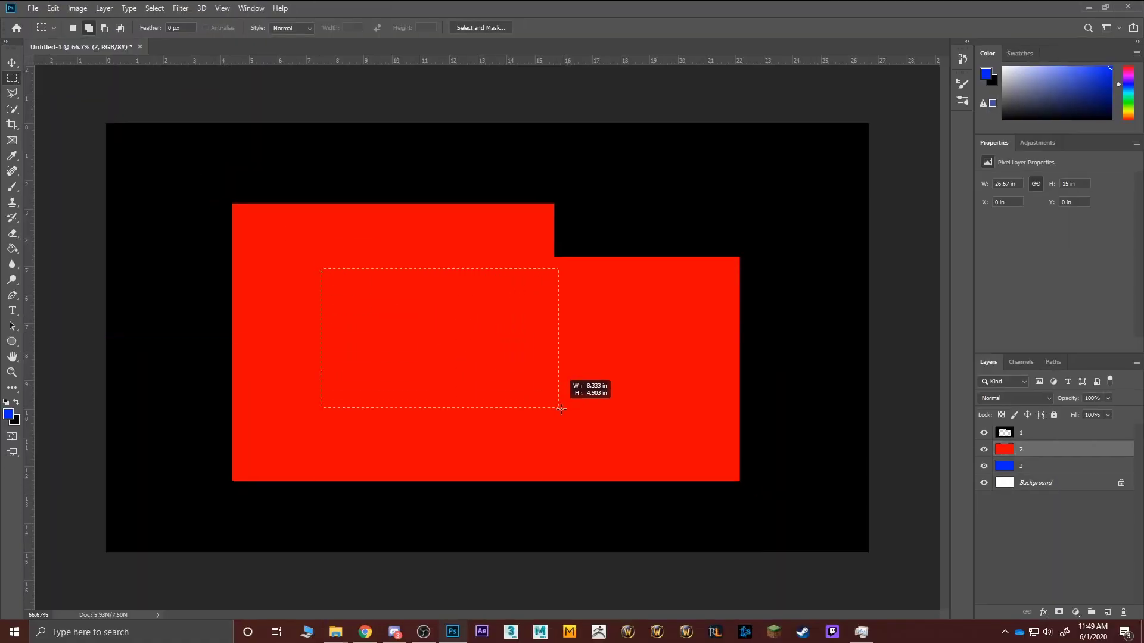
drag(561, 409, 620, 427)
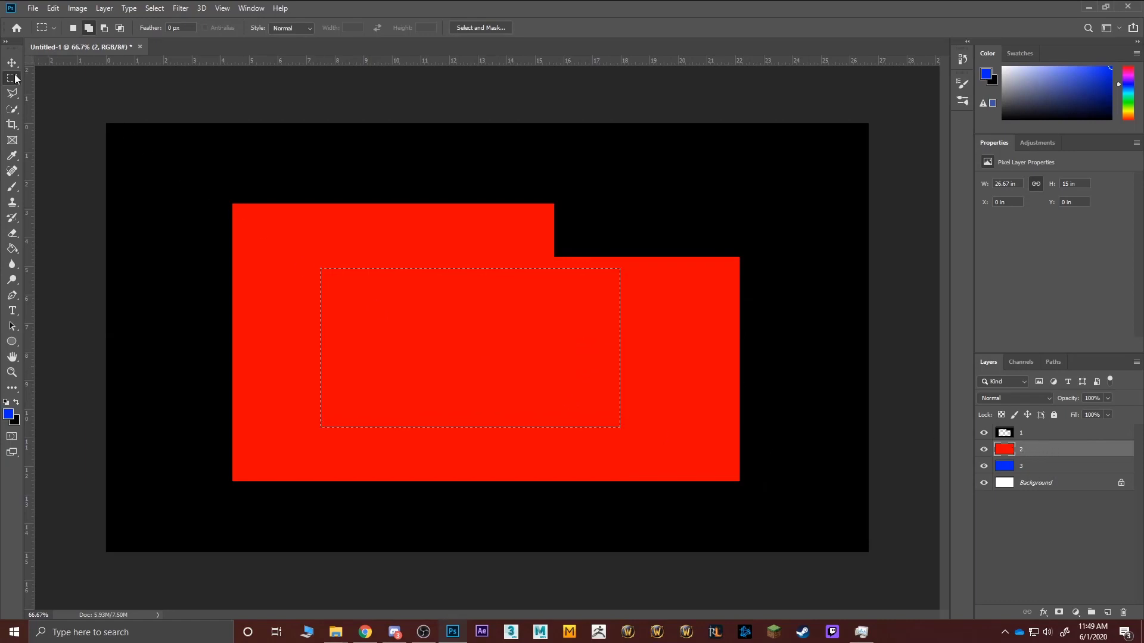
key(v)
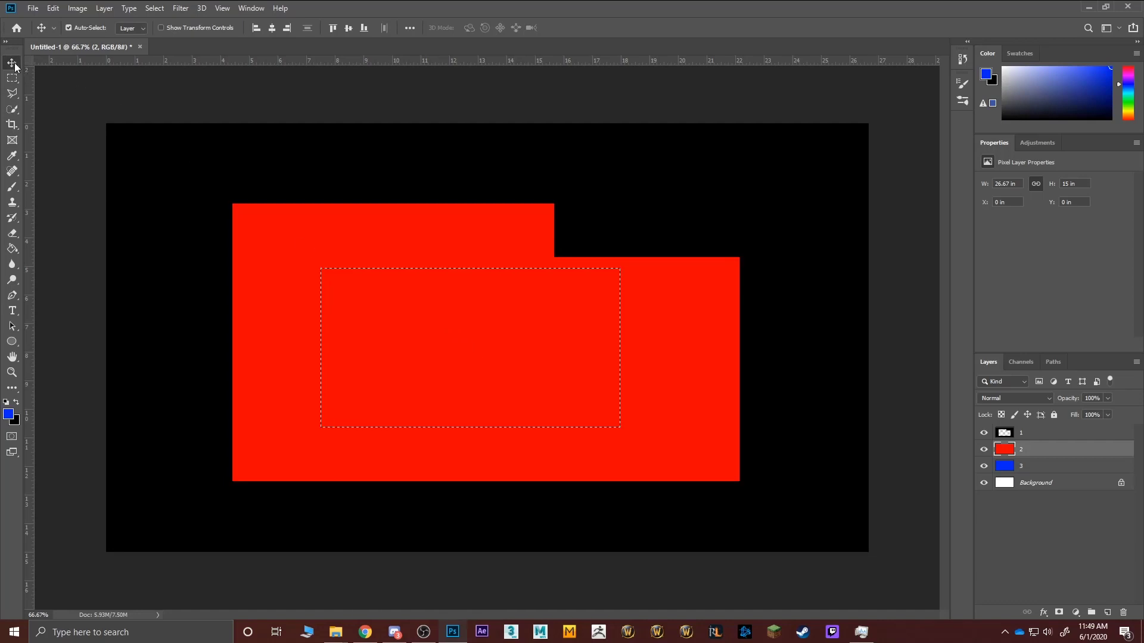
drag(454, 344, 687, 189)
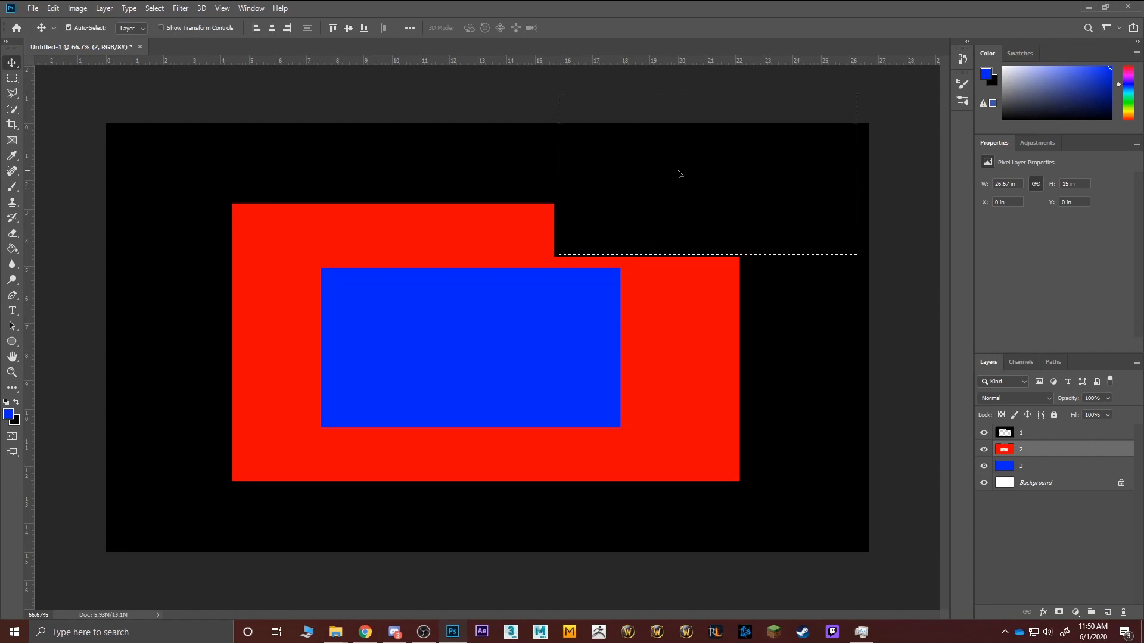
mouse_move(680, 174)
mouse_down()
mouse_move(682, 200)
mouse_move(678, 173)
mouse_up()
key(ctrl)
key(ctrl+d)
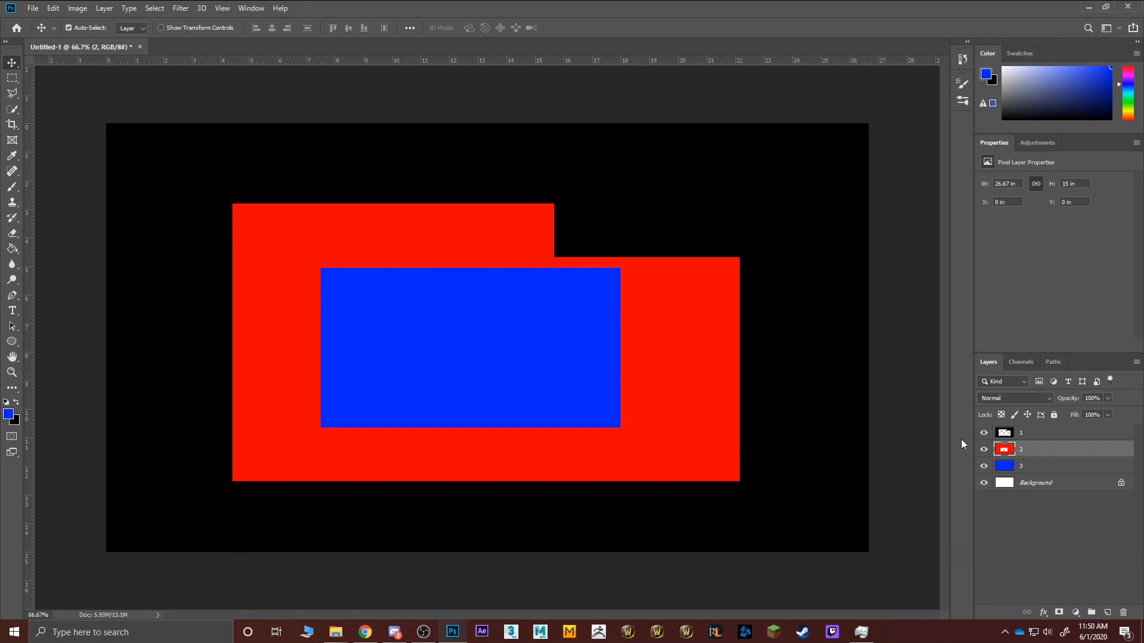
On blue layer 3, select a circle and move it onto the black area, then select layer 1
click(1022, 472)
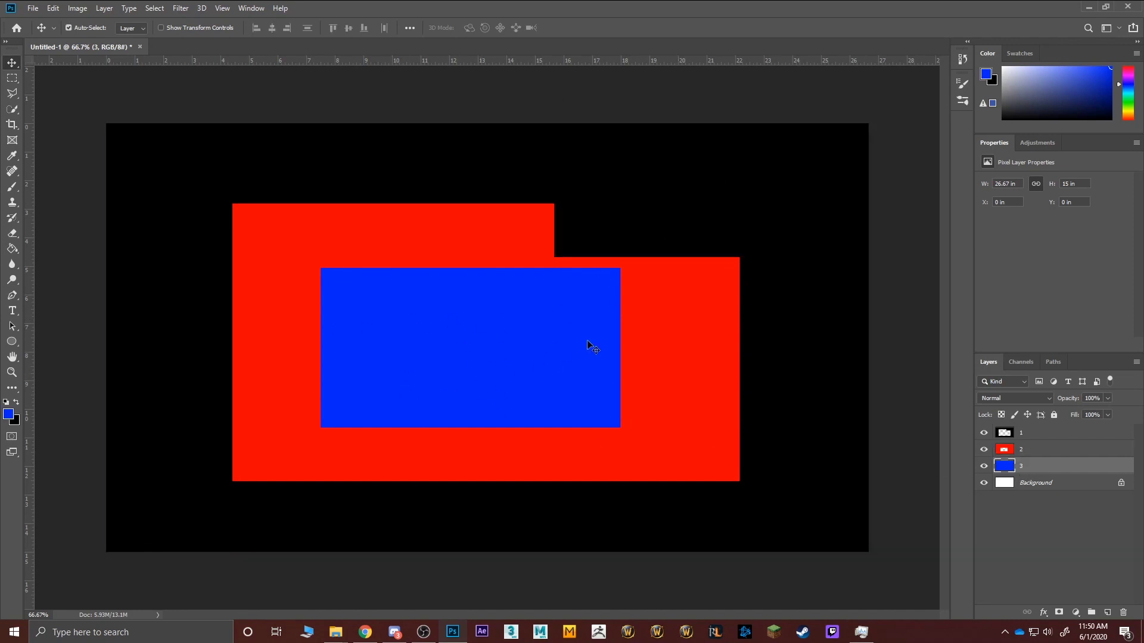
right_click(11, 78)
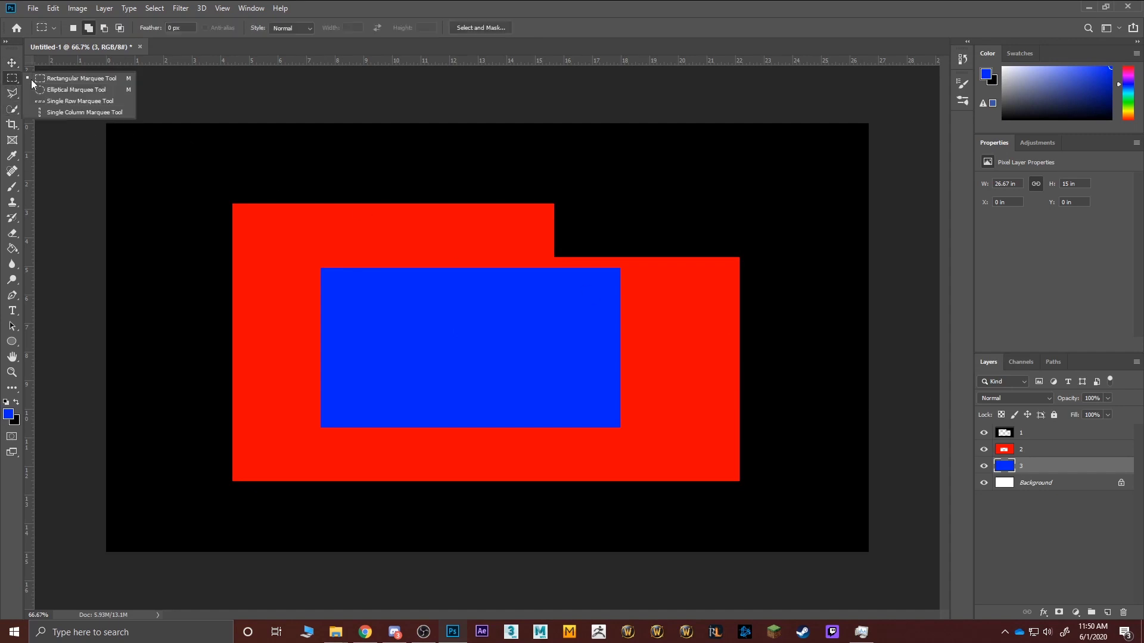
click(63, 91)
drag(495, 319, 399, 413)
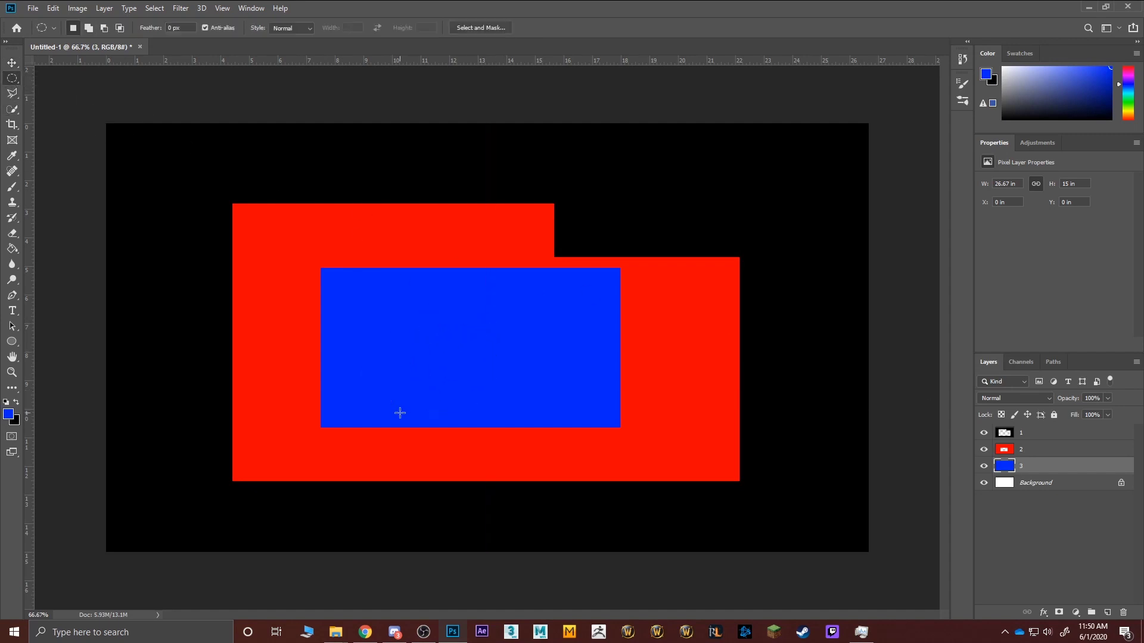
click(12, 62)
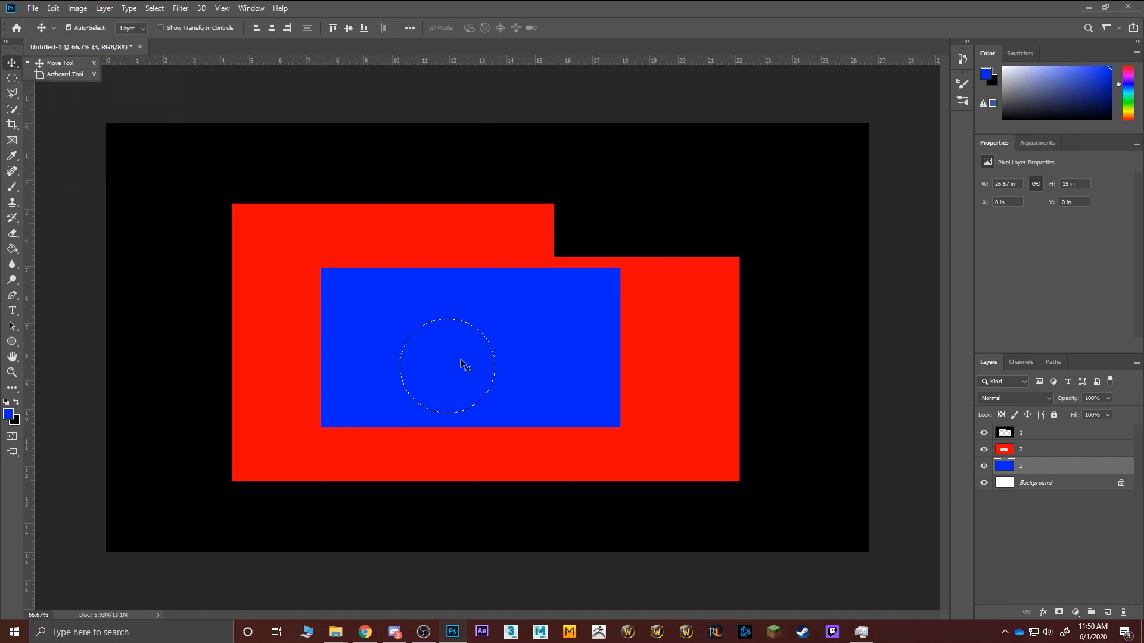
drag(458, 365, 822, 346)
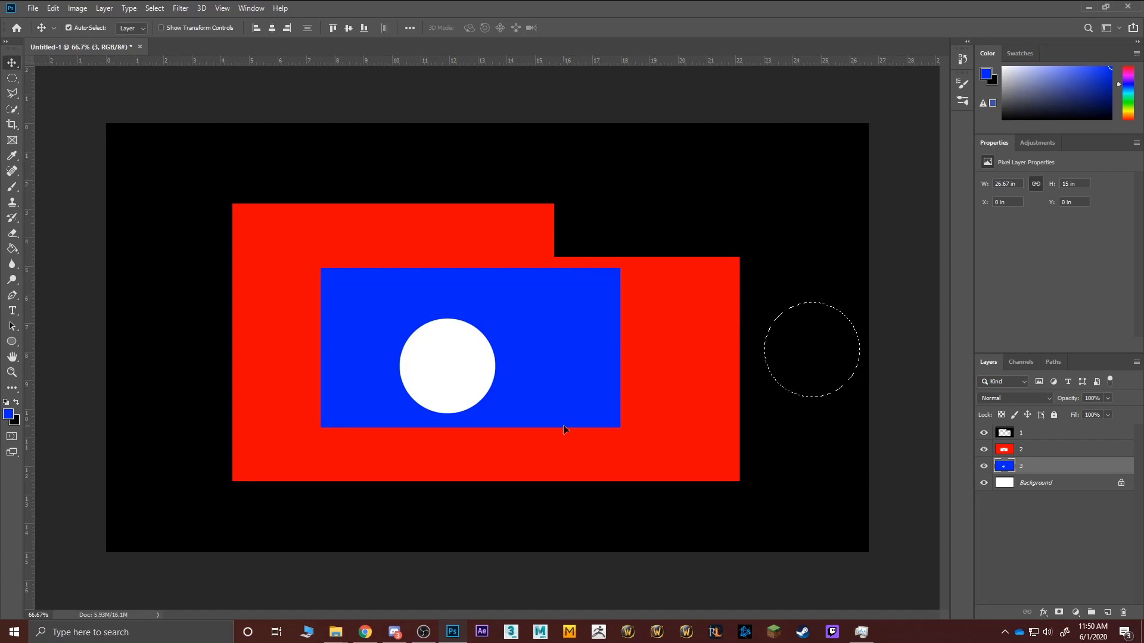
key(ctrl+d)
click(1024, 438)
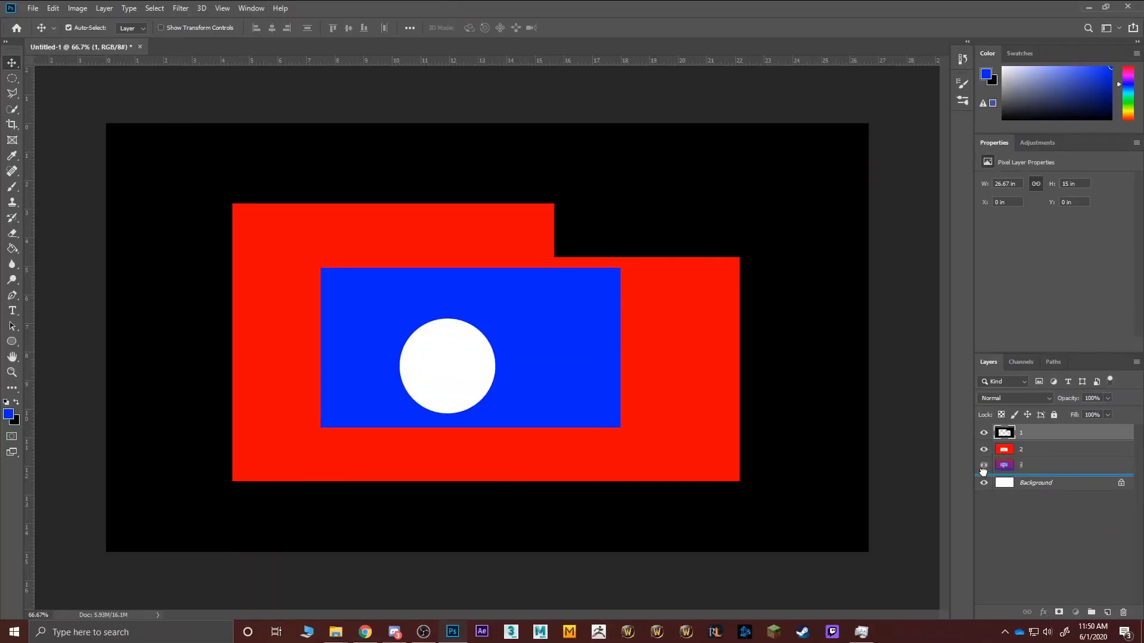
key(alt+bracketleft)
drag(984, 449, 991, 491)
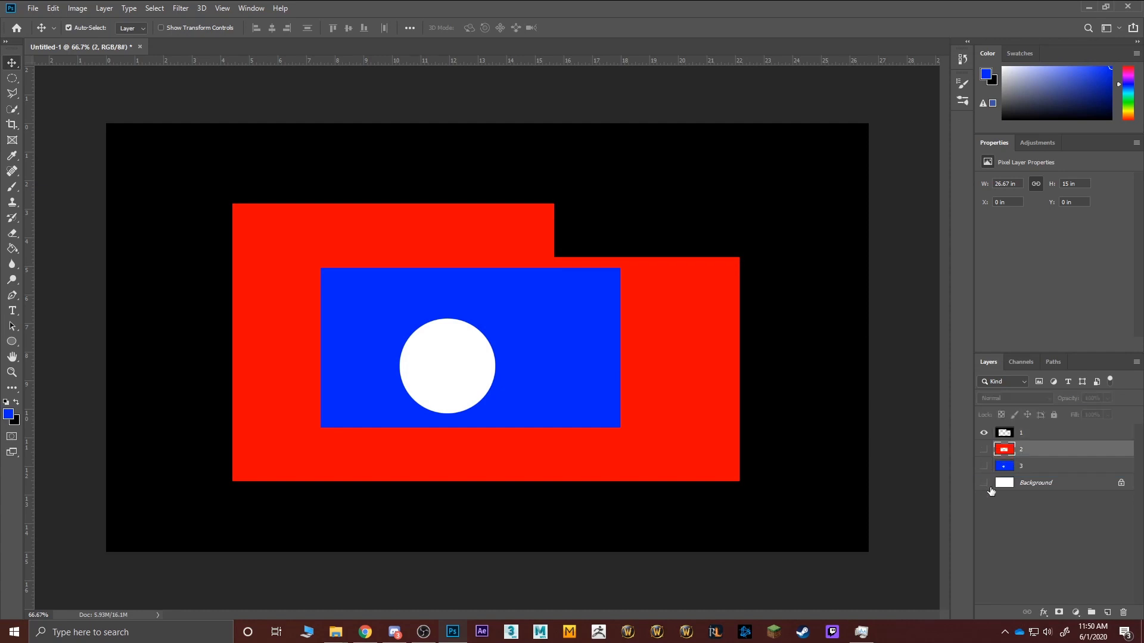
click(1052, 438)
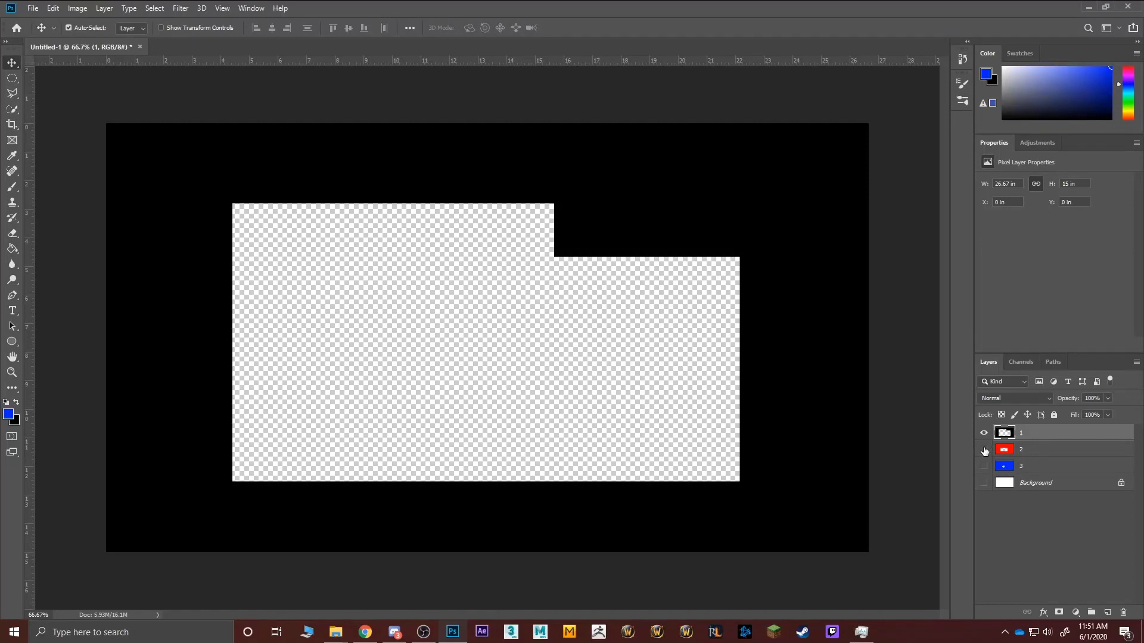
click(984, 450)
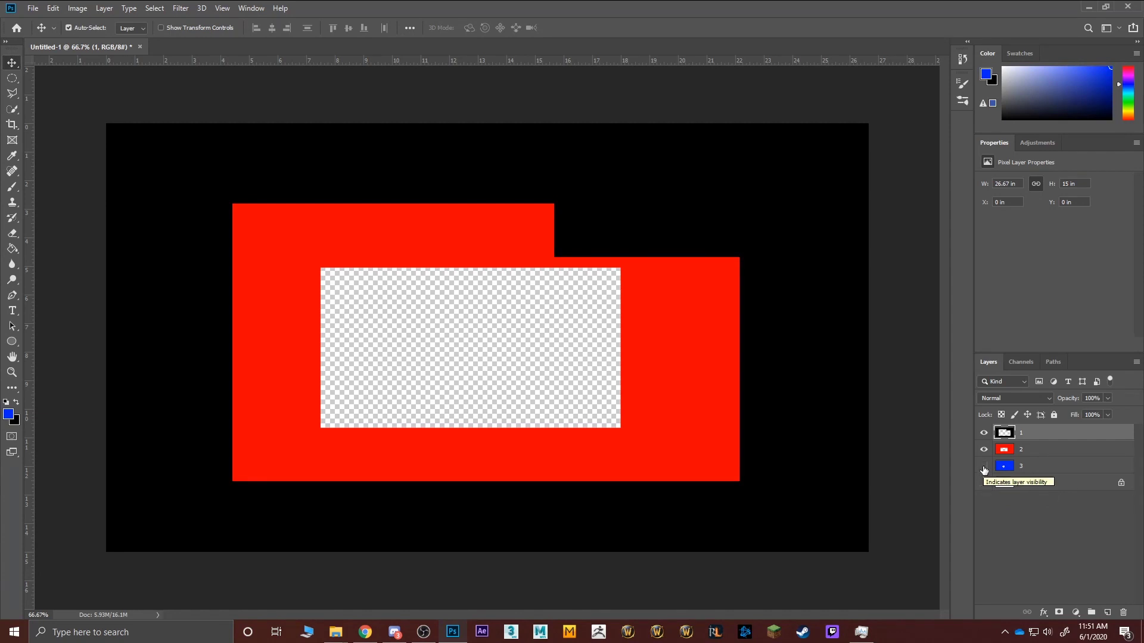
click(983, 466)
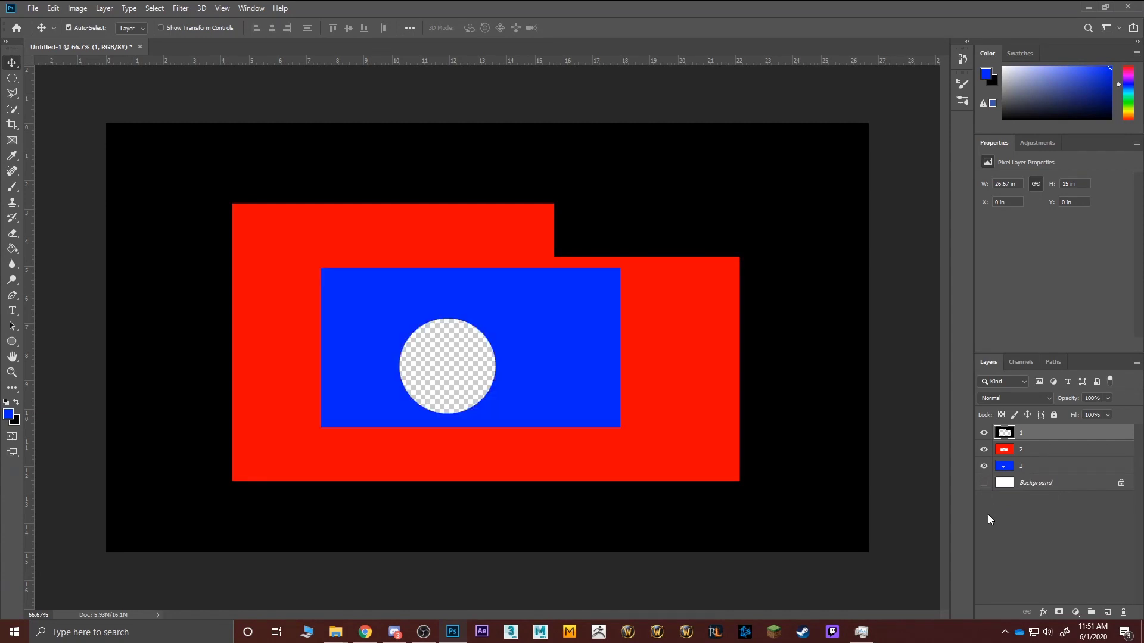
click(984, 483)
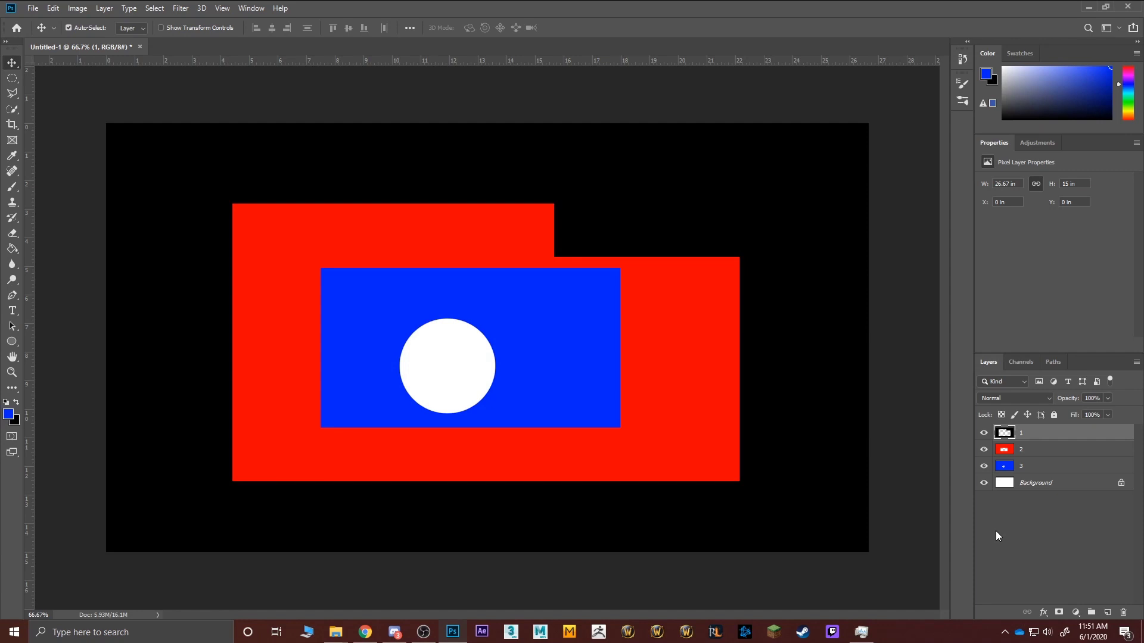
Hide layers 1, 2 and 3 to check the Background, then turn them all back on
click(982, 450)
click(983, 433)
click(984, 466)
drag(984, 466, 984, 433)
Lasso a freehand area of black layer 1, move it down-right, then undo, redo and undo the move
drag(12, 93, 48, 92)
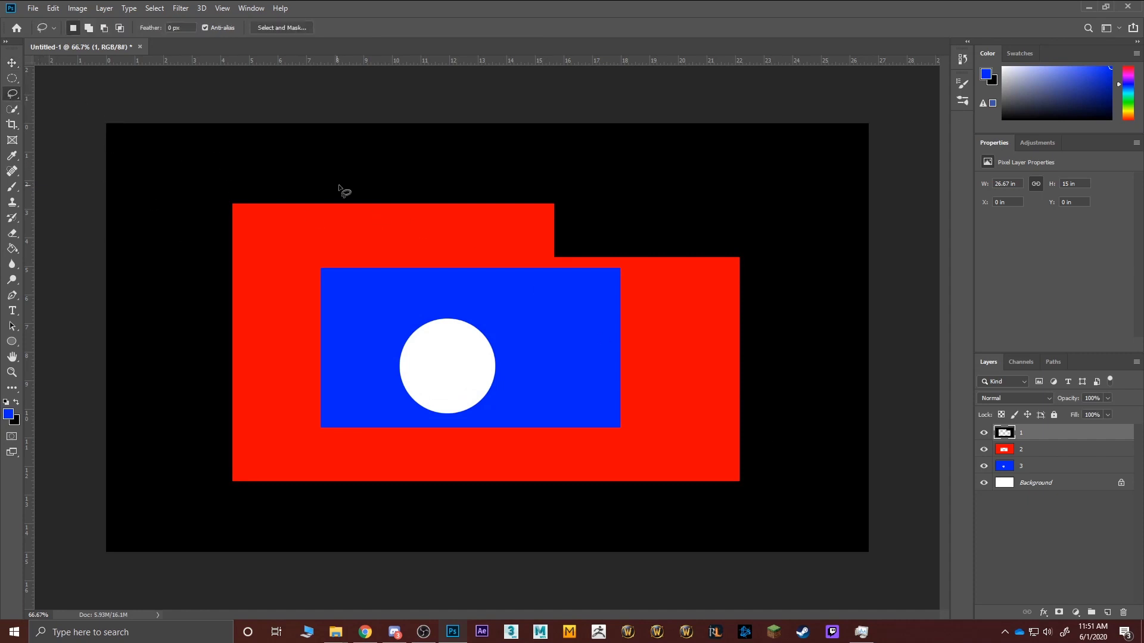
scroll(340, 179, up, 3)
drag(328, 168, 376, 258)
mouse_move(14, 95)
mouse_down()
mouse_move(67, 96)
mouse_move(10, 95)
mouse_up()
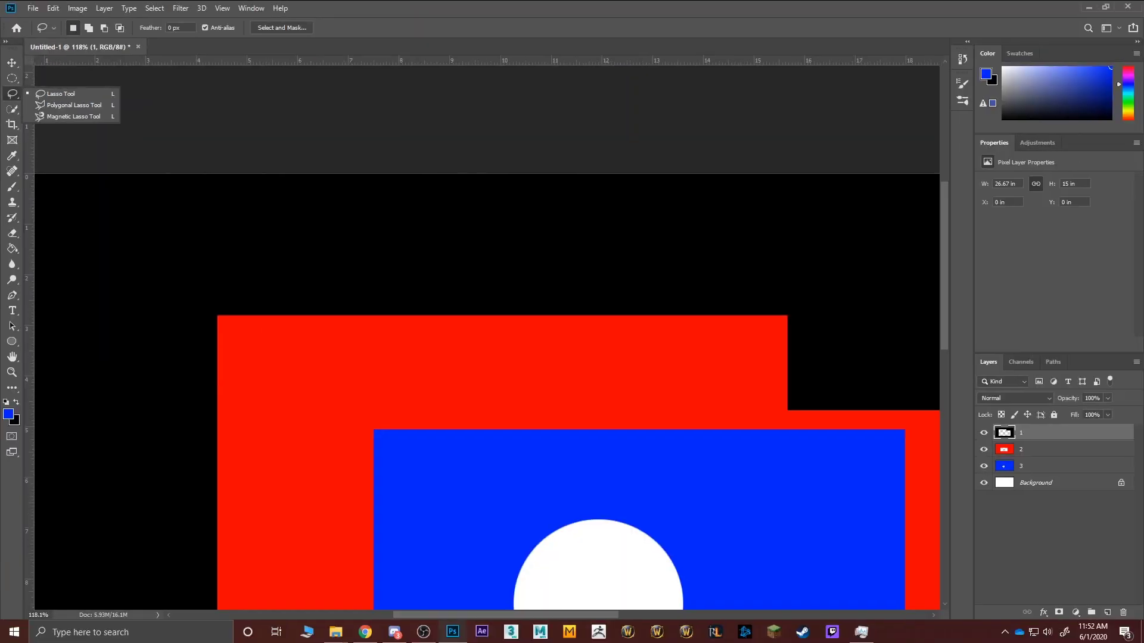
click(152, 96)
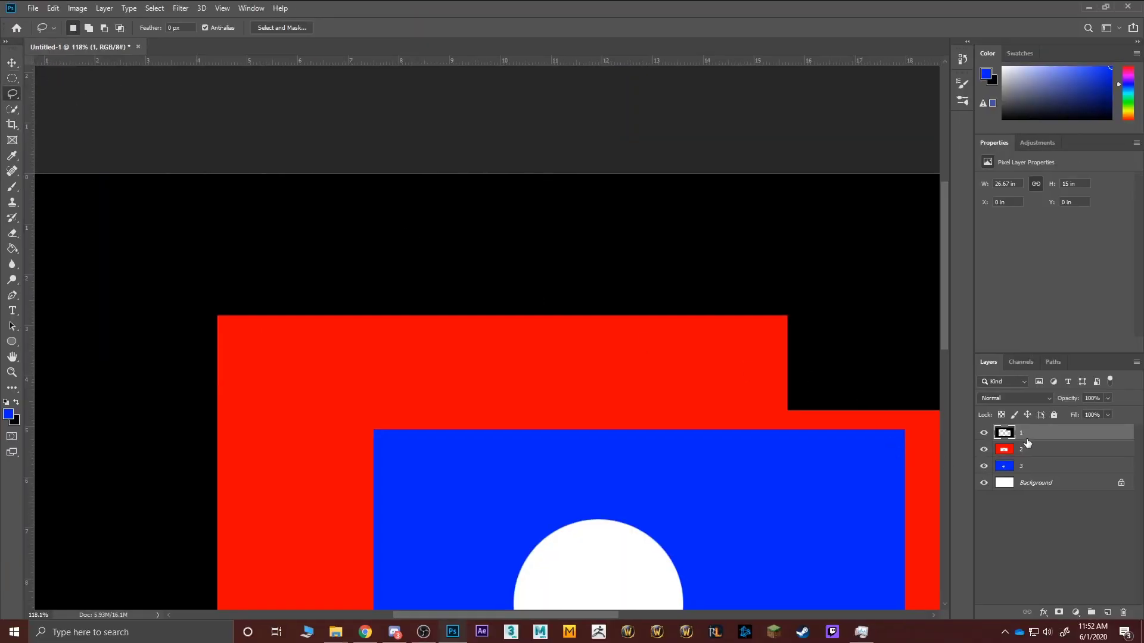
mouse_move(189, 254)
mouse_down()
mouse_move(376, 208)
mouse_move(553, 212)
mouse_move(694, 218)
mouse_move(707, 268)
mouse_move(571, 263)
mouse_move(497, 288)
mouse_move(398, 252)
mouse_move(302, 283)
mouse_move(242, 282)
mouse_move(134, 318)
mouse_move(134, 460)
mouse_move(44, 408)
mouse_move(119, 295)
mouse_move(89, 191)
mouse_move(254, 260)
mouse_move(200, 565)
mouse_move(286, 629)
mouse_move(433, 383)
mouse_move(378, 242)
mouse_move(223, 227)
mouse_move(188, 261)
mouse_up()
key(v)
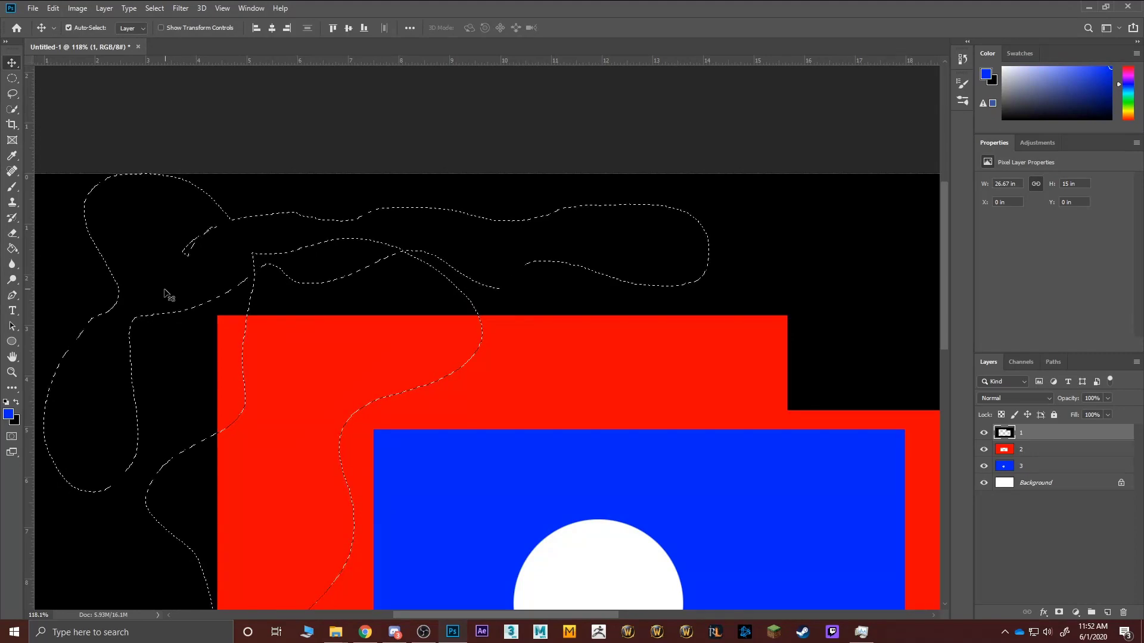
mouse_move(84, 293)
mouse_down()
mouse_move(221, 264)
mouse_move(363, 372)
mouse_move(156, 346)
mouse_move(133, 359)
mouse_up()
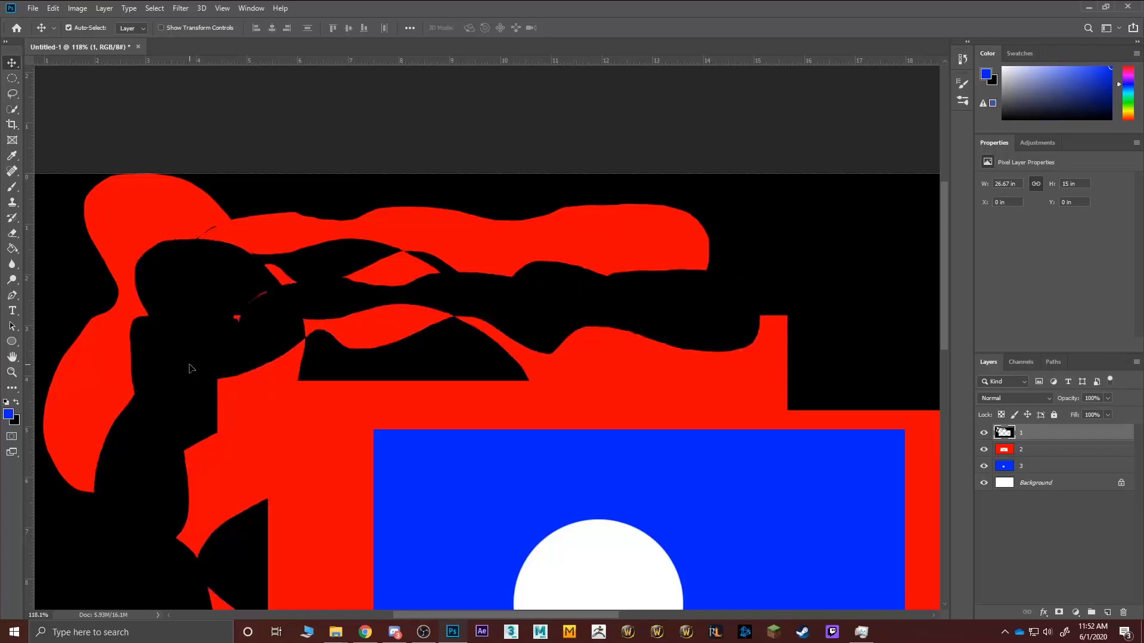
key(ctrl+z)
key(ctrl+shift+z)
key(ctrl+z)
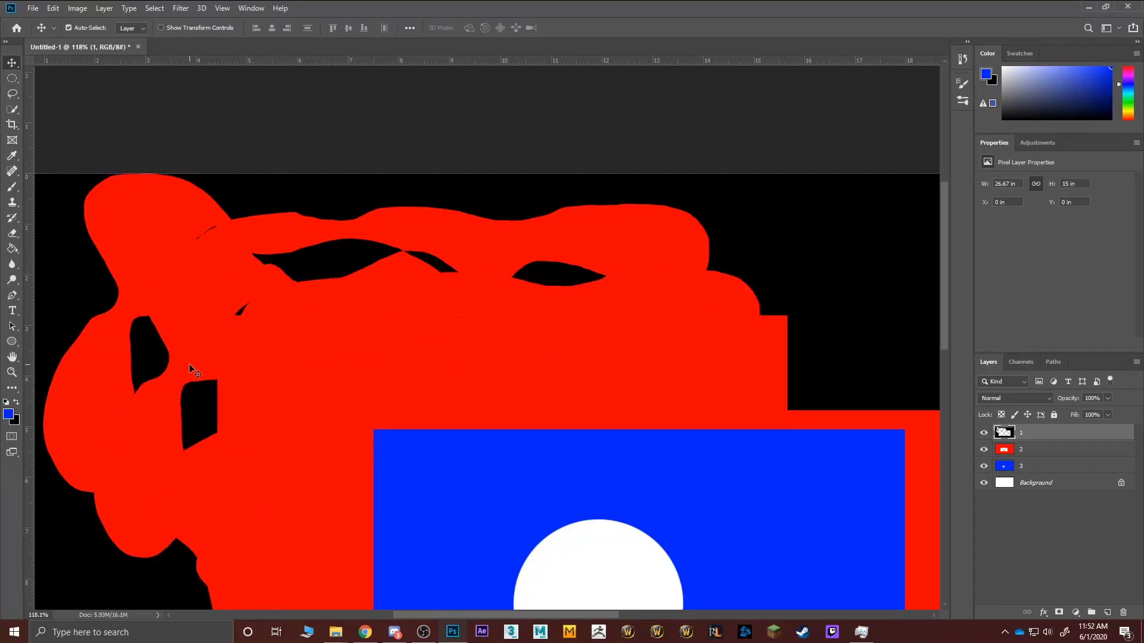
With the Polygonal Lasso on red layer 2, click out a closed many-cornered polygon selection
click(12, 94)
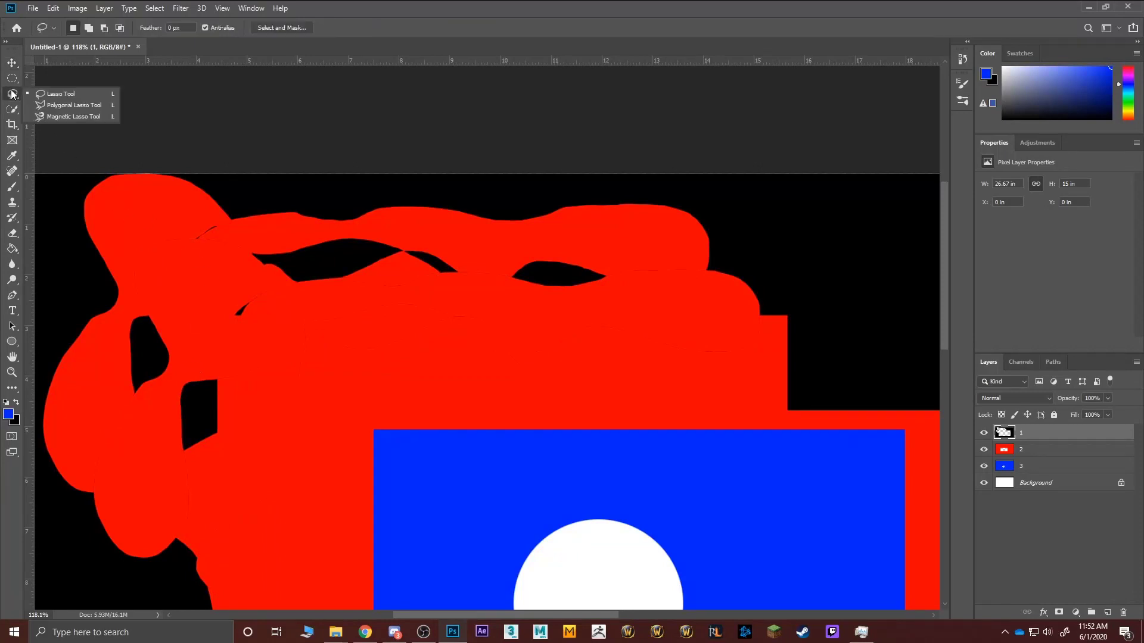
click(68, 107)
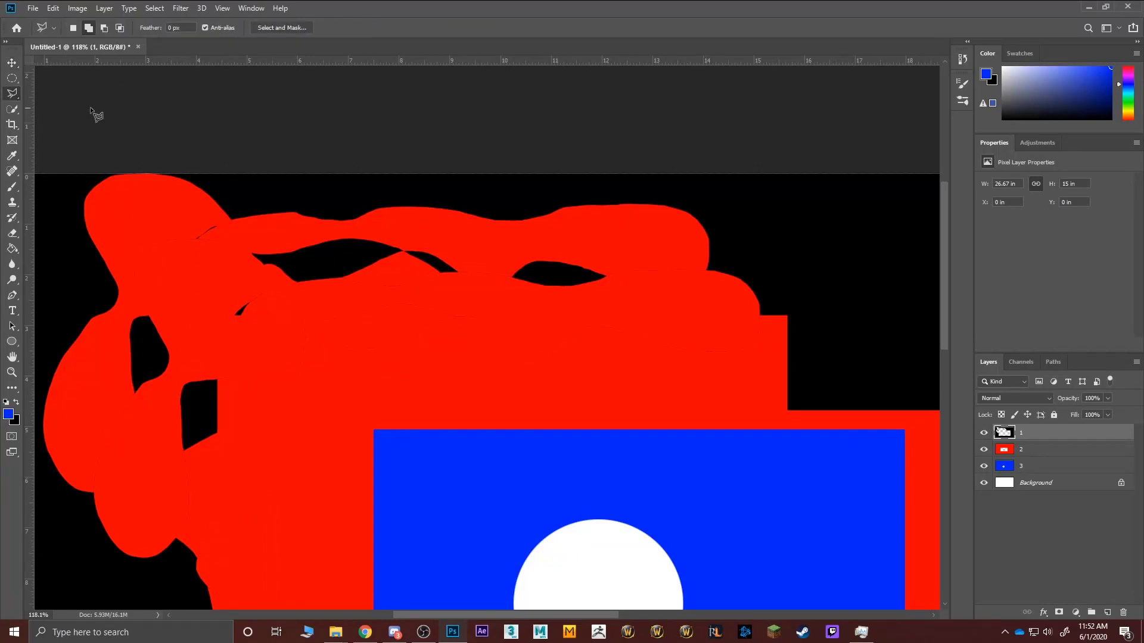
click(1035, 451)
click(277, 422)
click(374, 316)
click(558, 334)
click(630, 392)
click(609, 463)
click(473, 519)
click(445, 382)
click(399, 376)
click(423, 513)
click(398, 563)
click(314, 562)
click(355, 466)
click(341, 426)
click(293, 505)
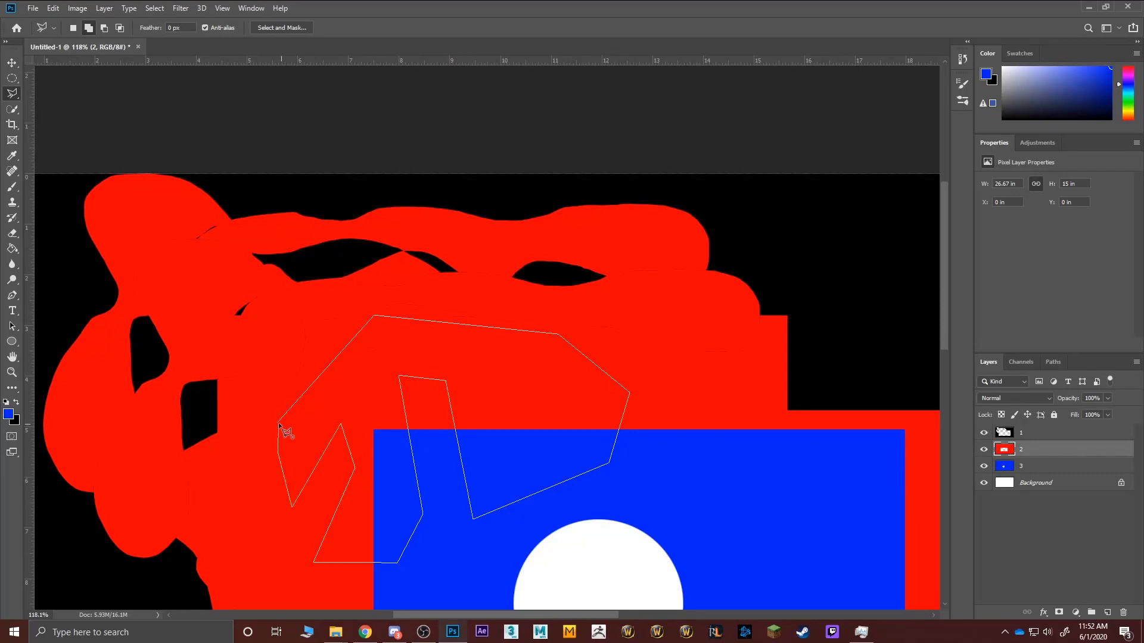
click(278, 422)
Nudge the selected red piece upward to expose blue slivers, deselect, and make layer 3 active
key(v)
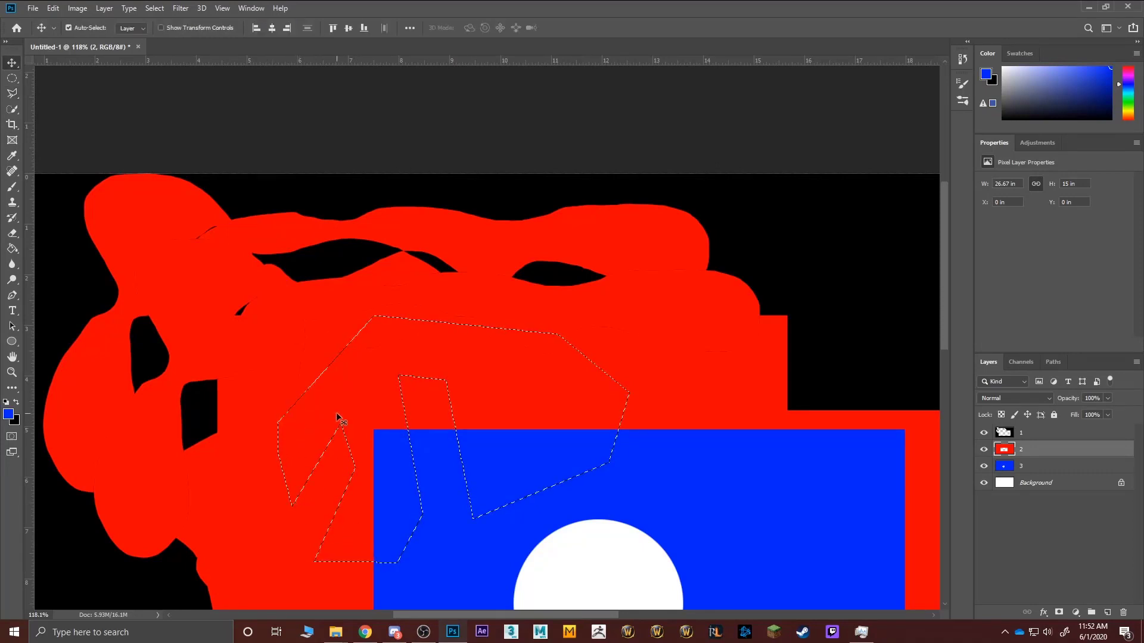
mouse_move(362, 378)
mouse_down()
mouse_move(586, 259)
mouse_move(411, 366)
mouse_move(349, 368)
mouse_up()
key(ctrl+d)
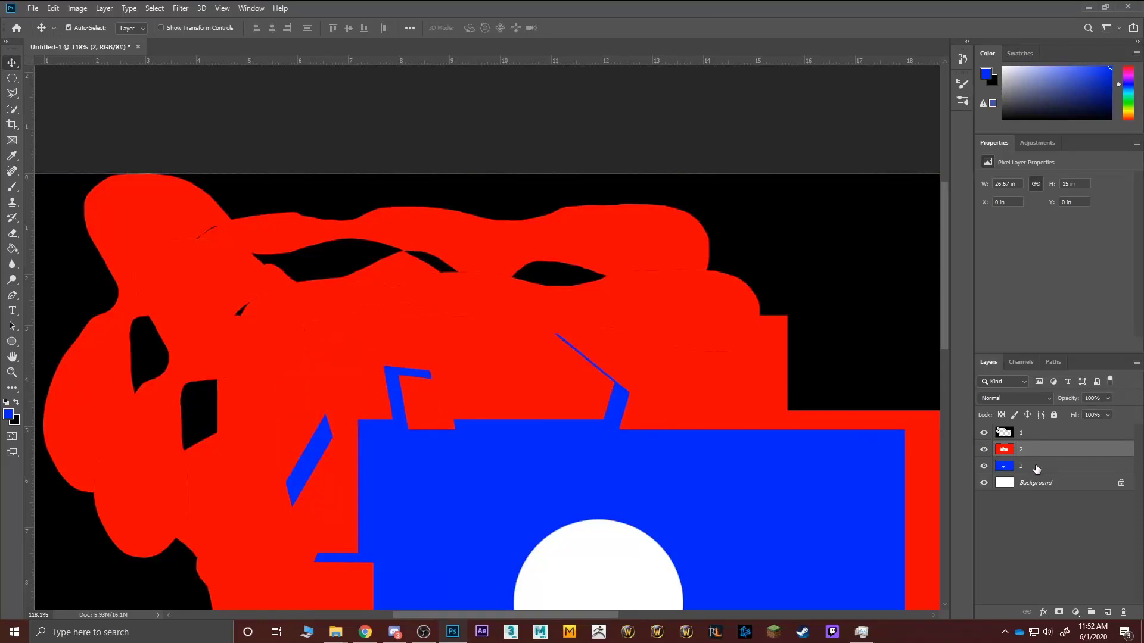
key(alt+bracketleft)
click(14, 93)
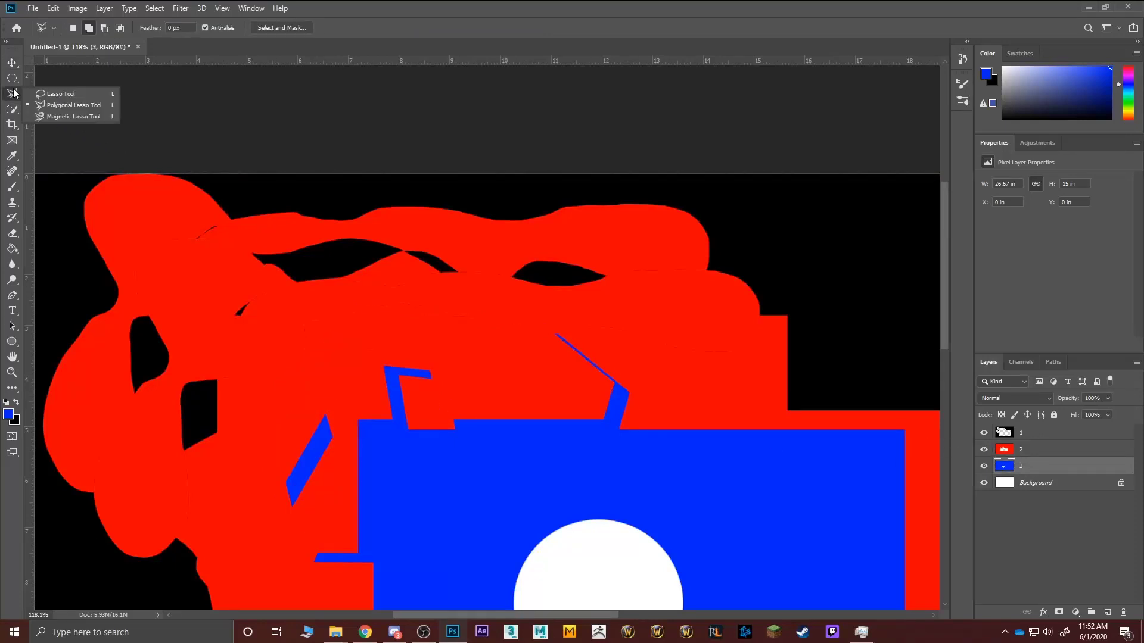